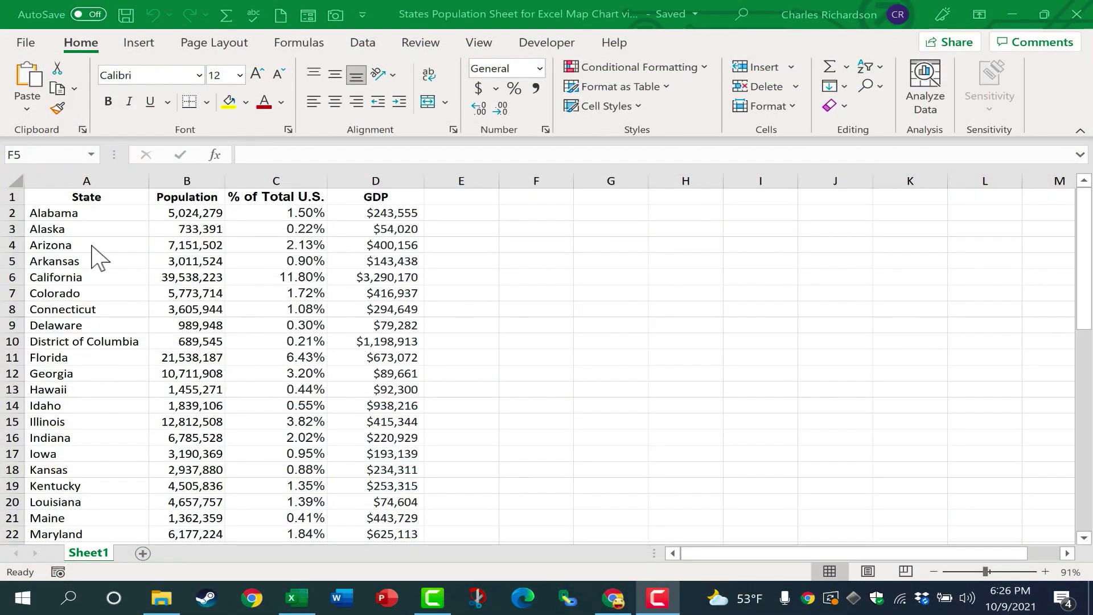
Select the State and Population columns and insert a Filled Map chart of them
scroll(94, 258, "down", 6)
scroll(113, 250, "up", 6)
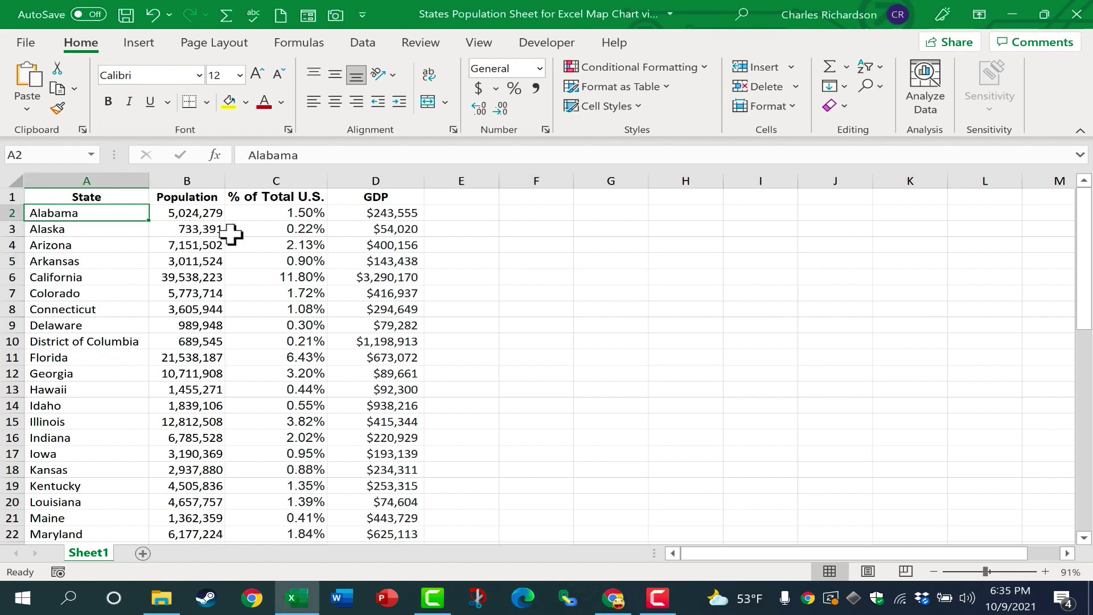
left_click(97, 178)
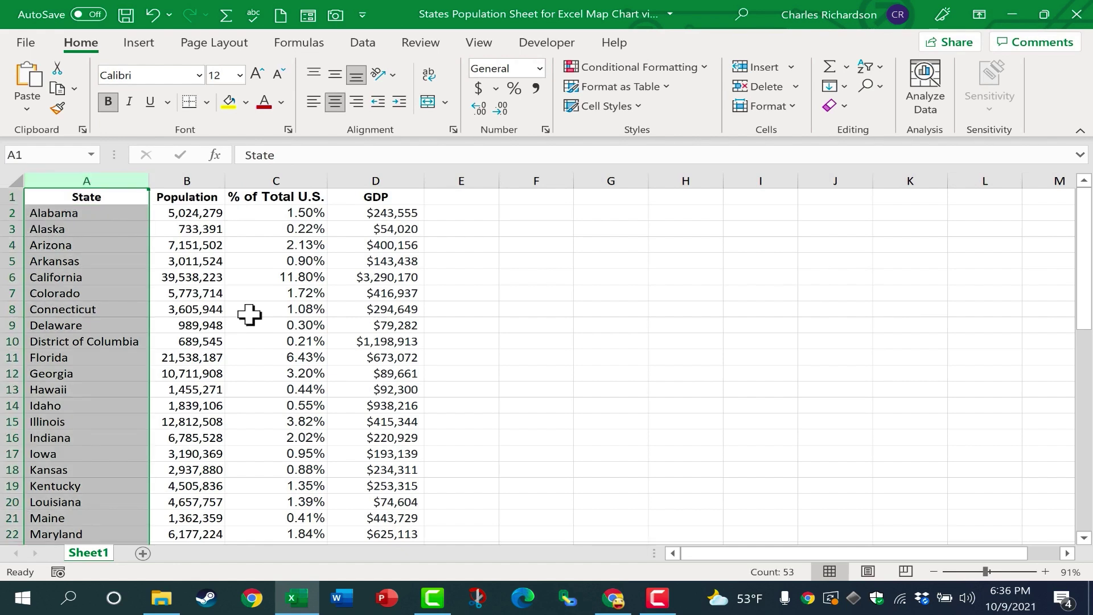
left_click(191, 178, "ctrl")
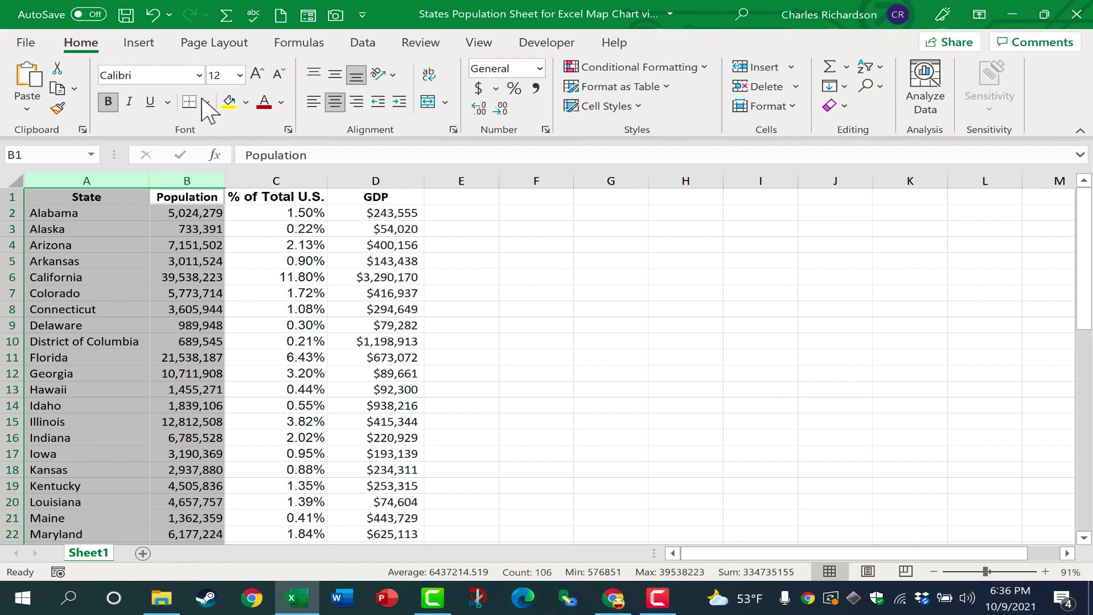
left_click(146, 45)
left_click(526, 94)
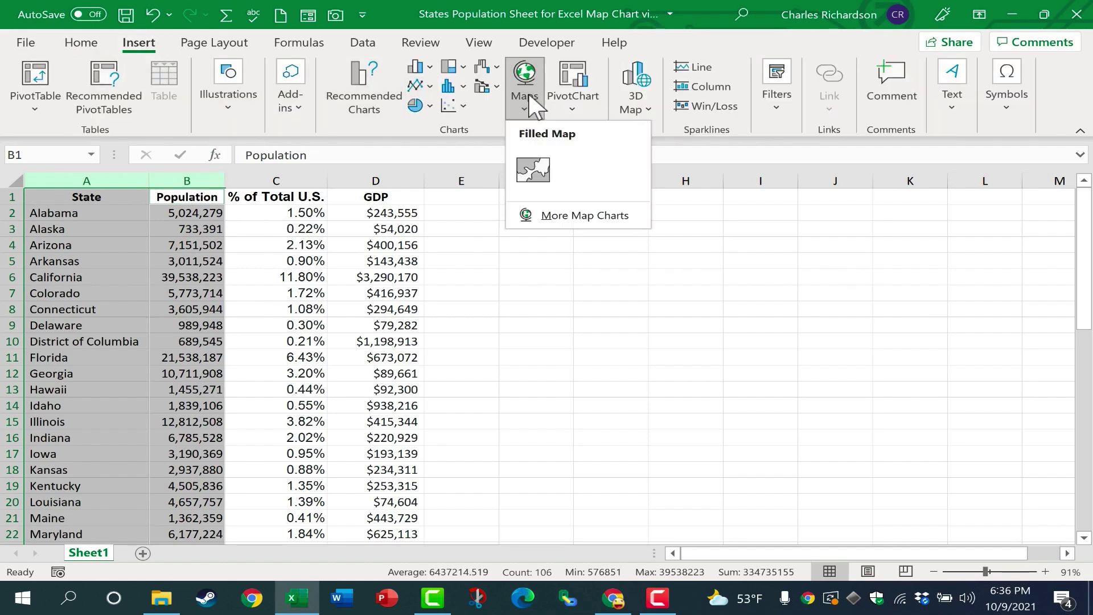
left_click(538, 173)
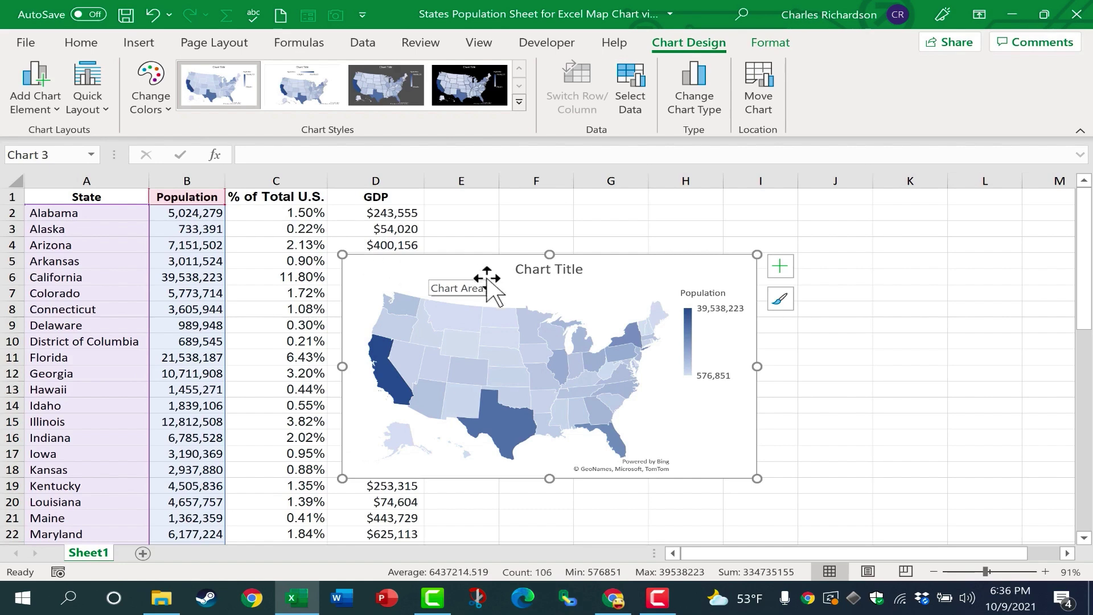
Drag the map chart up beside the table, enlarge it, and check state values
left_click(642, 284)
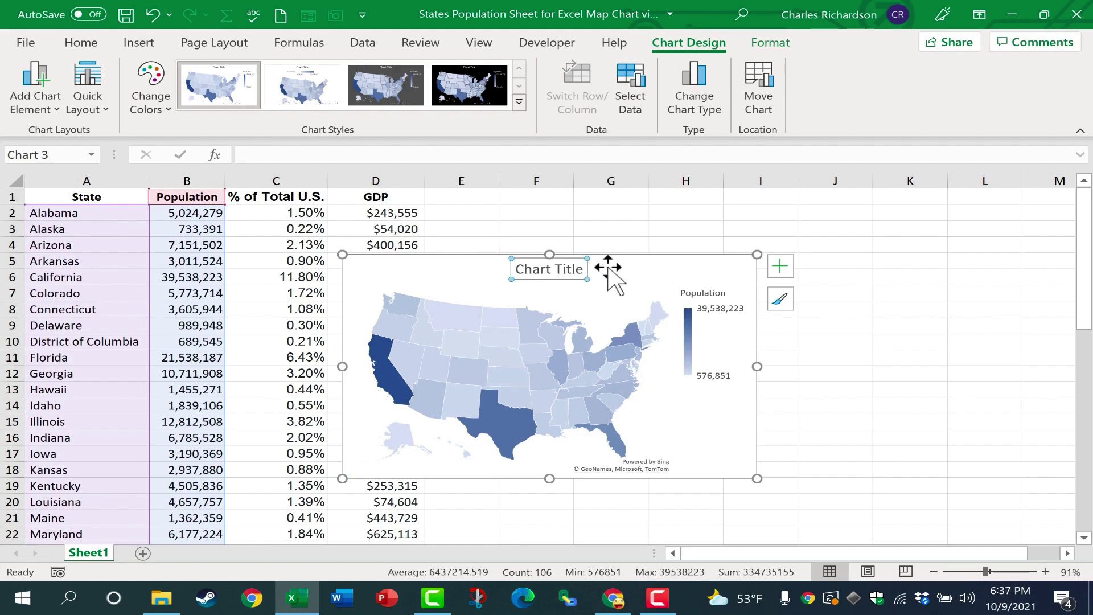
left_click_drag(629, 269, 729, 215)
left_click_drag(849, 436, 994, 541)
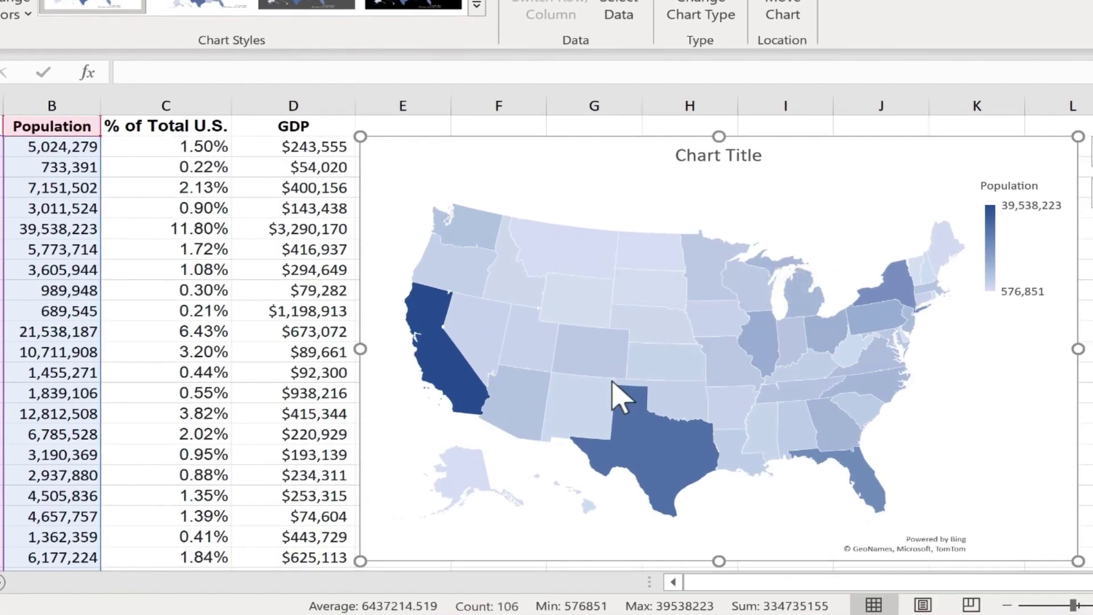
mouse_move(683, 440)
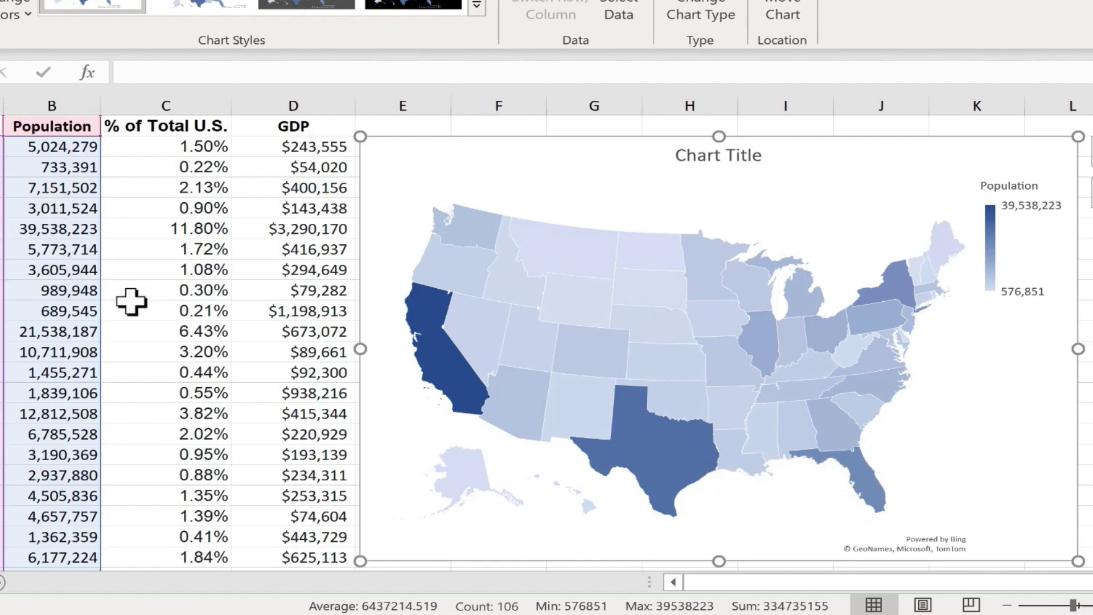
mouse_move(457, 367)
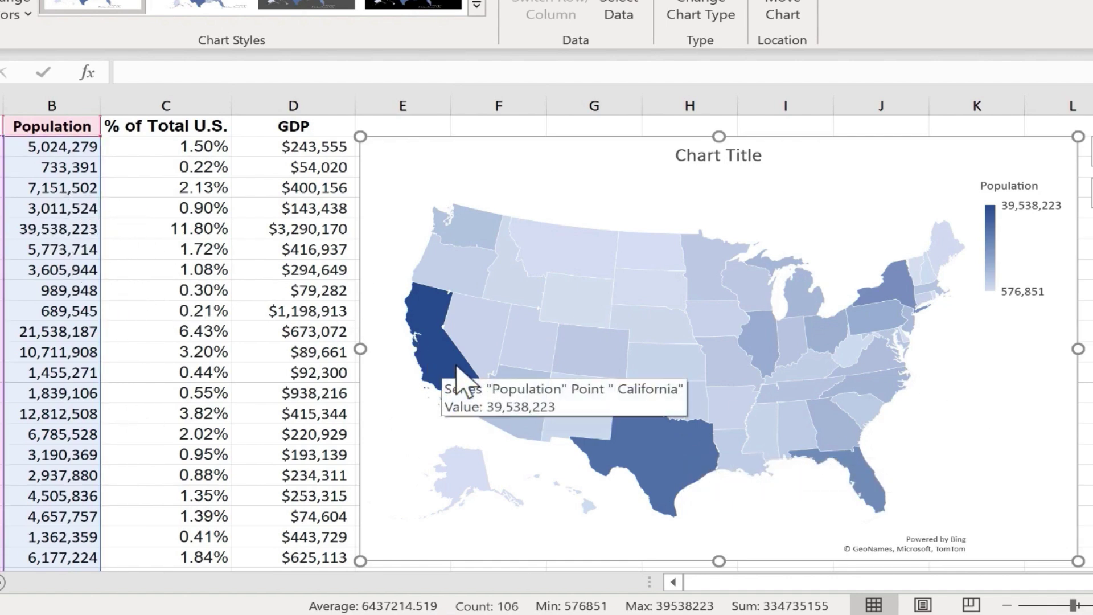
left_click(781, 224)
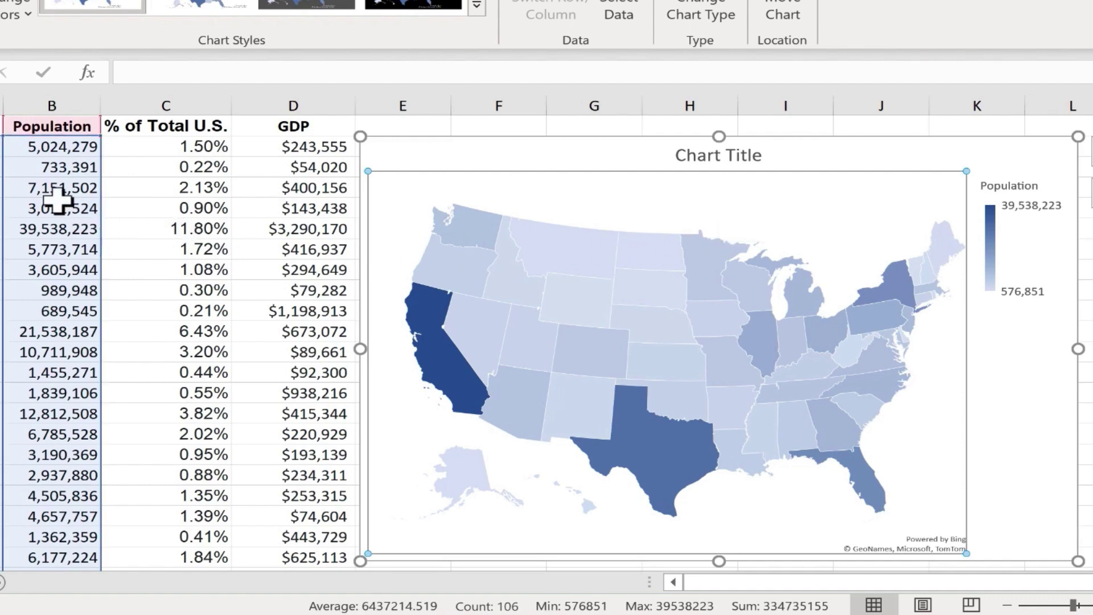
left_click(48, 188)
left_click(53, 165)
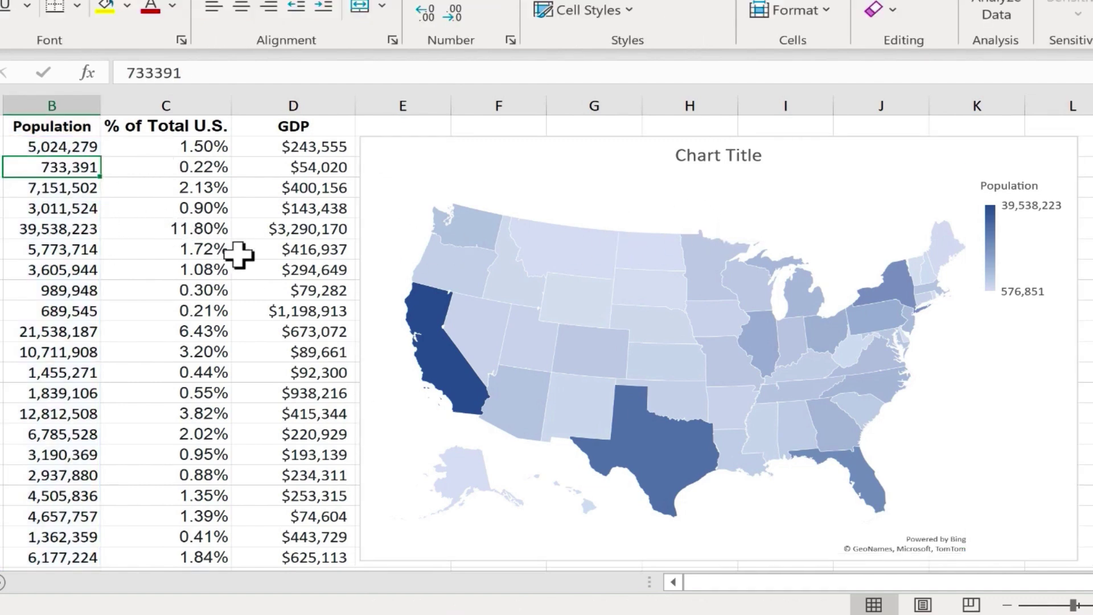
type("7")
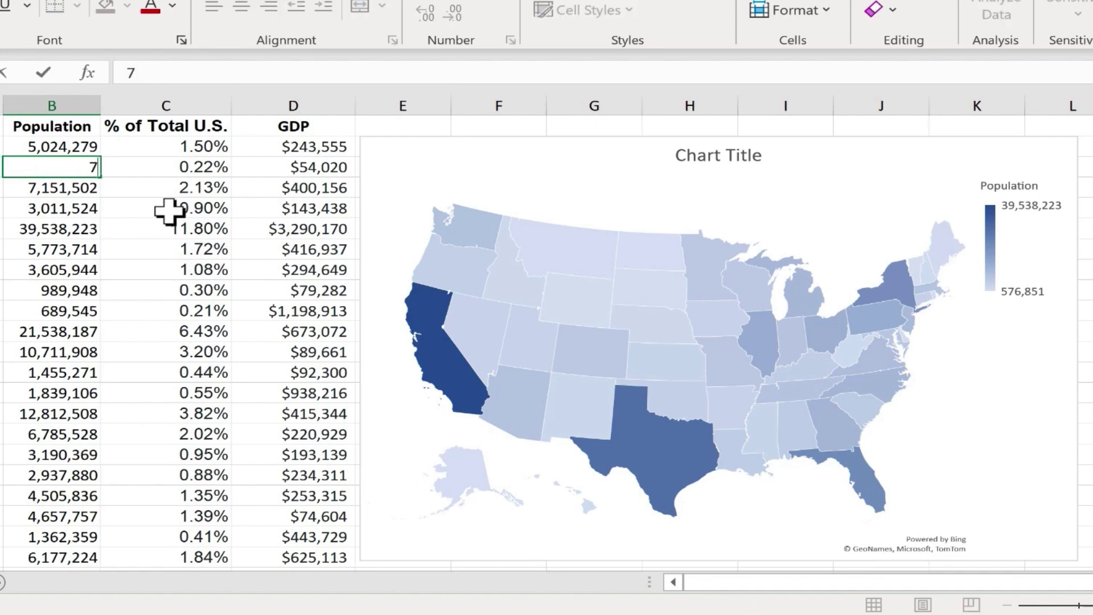
type("7,877,666")
key("Return")
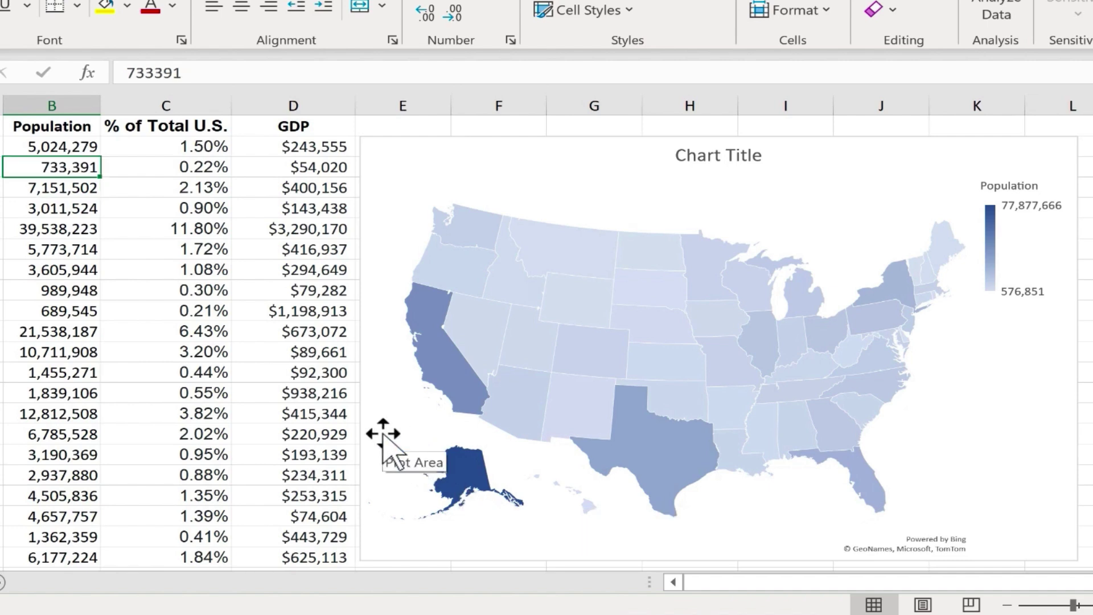
key("ctrl+z")
left_click(626, 230)
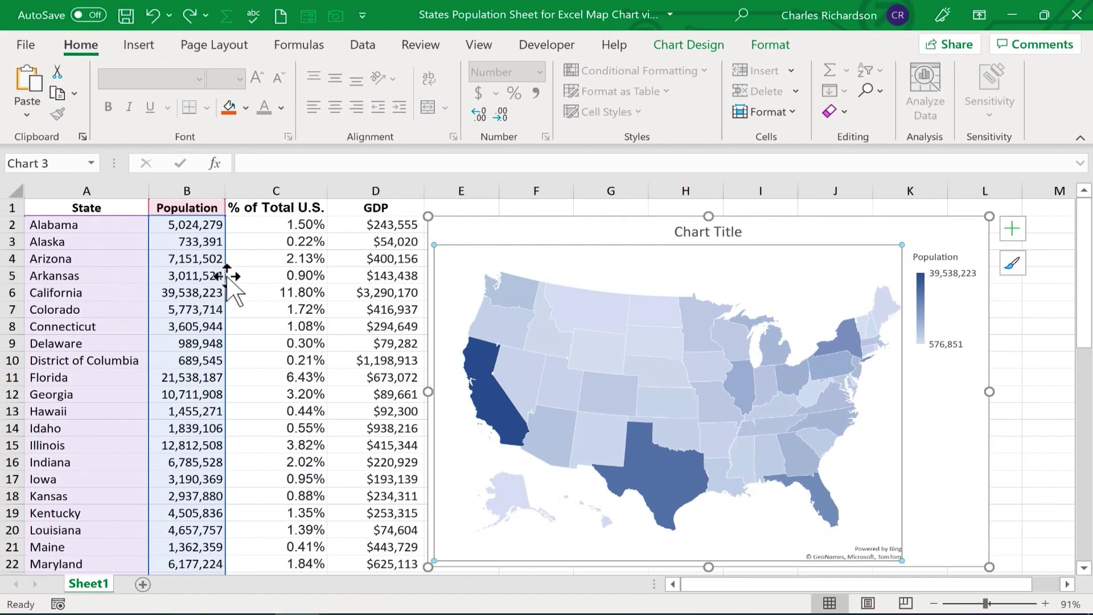
left_click_drag(240, 278, 214, 307)
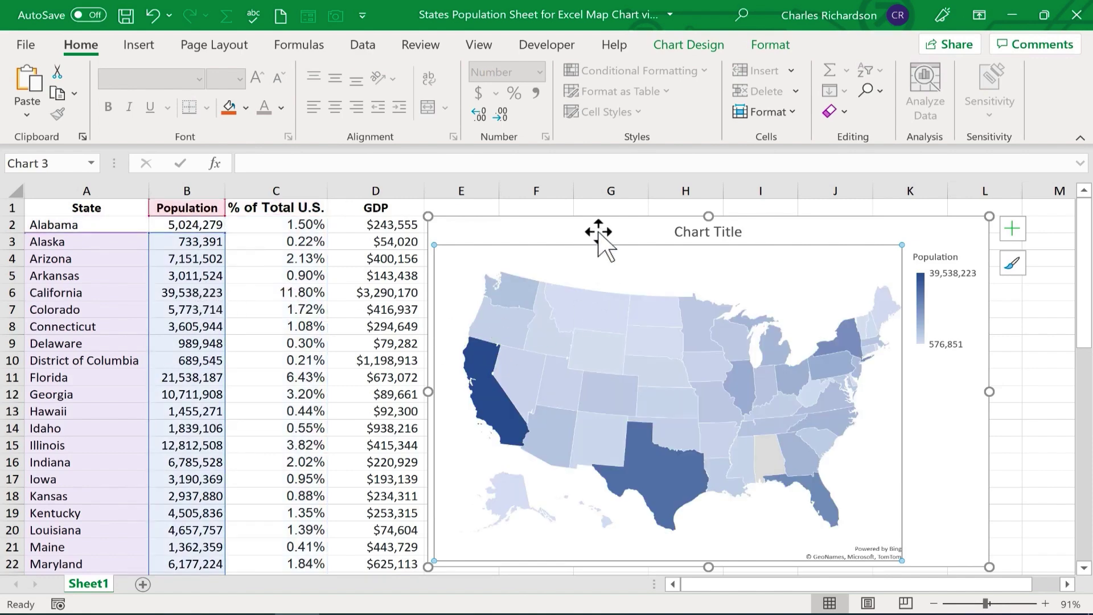
left_click(596, 234)
key("ctrl+z")
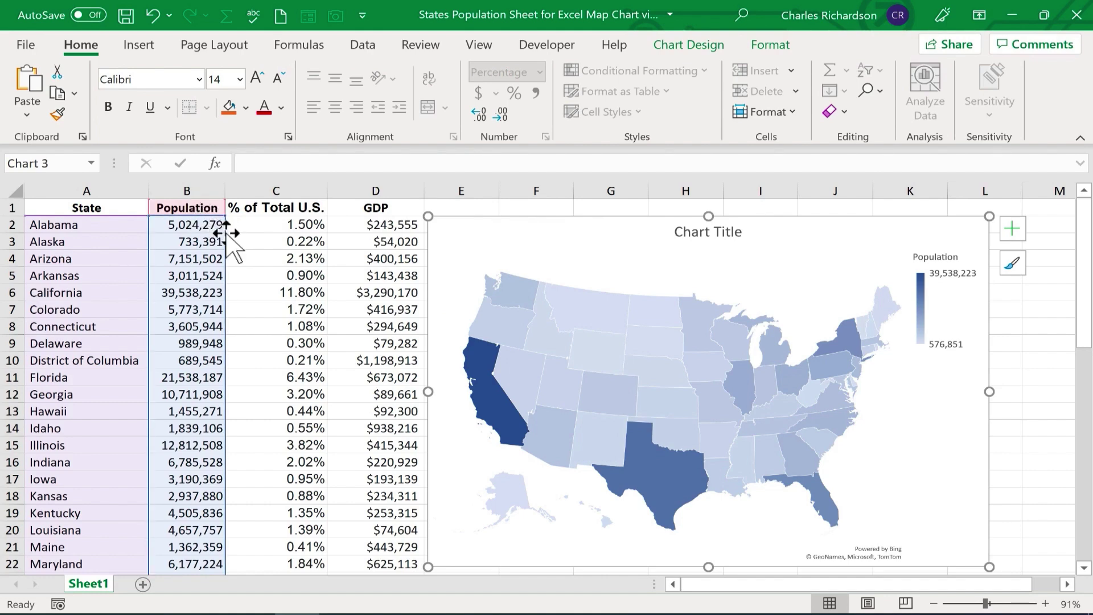
left_click_drag(226, 233, 302, 251)
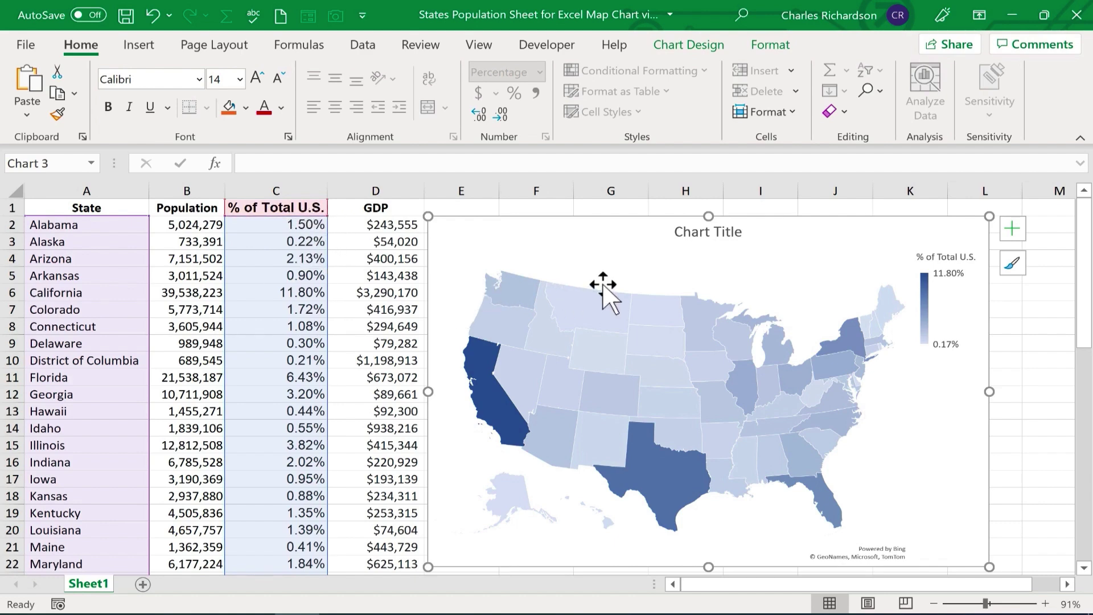
mouse_move(730, 359)
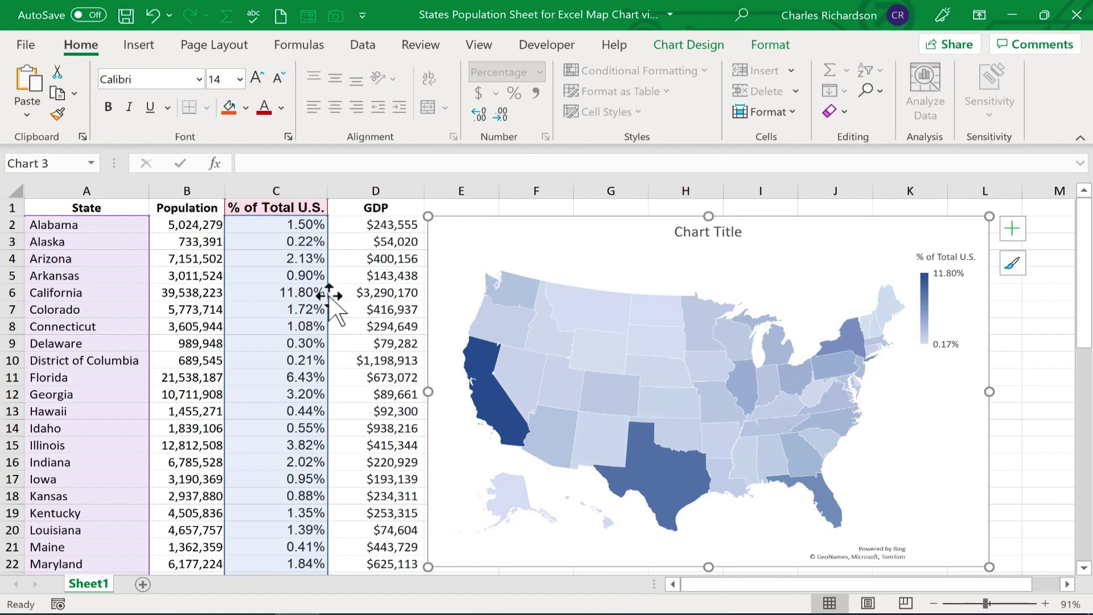
left_click_drag(329, 293, 359, 286)
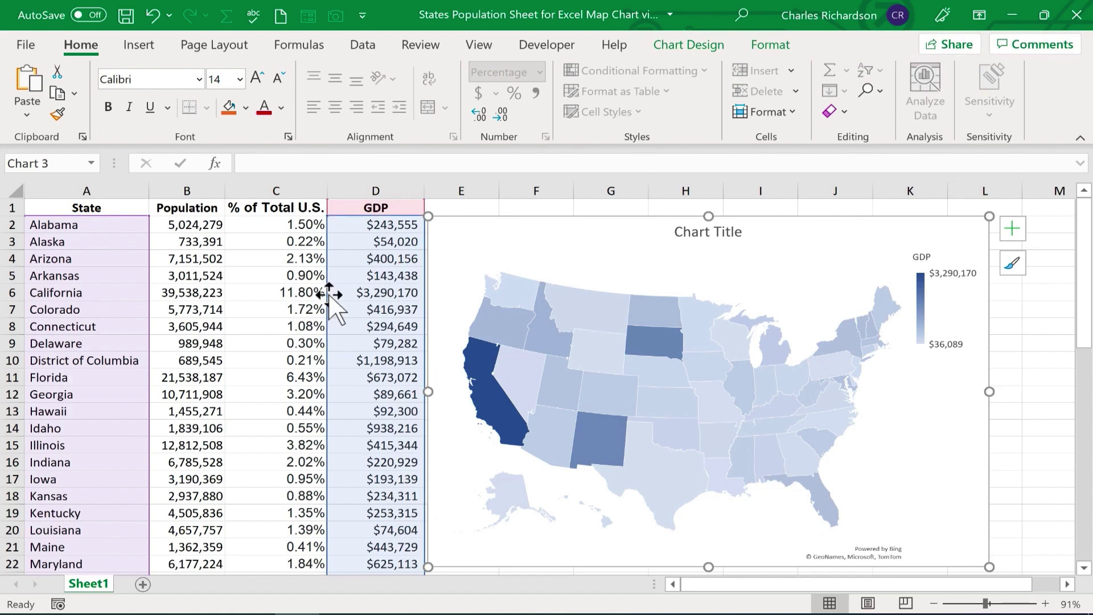
left_click_drag(328, 307, 175, 293)
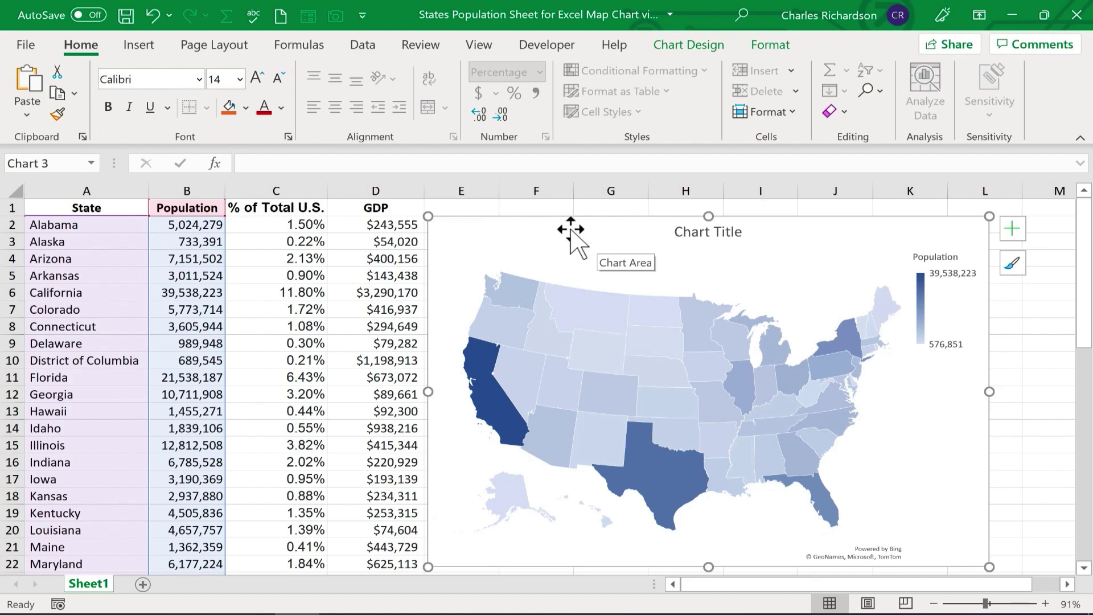
In Format Chart Area, give the chart background a solid black fill
double_click(569, 228)
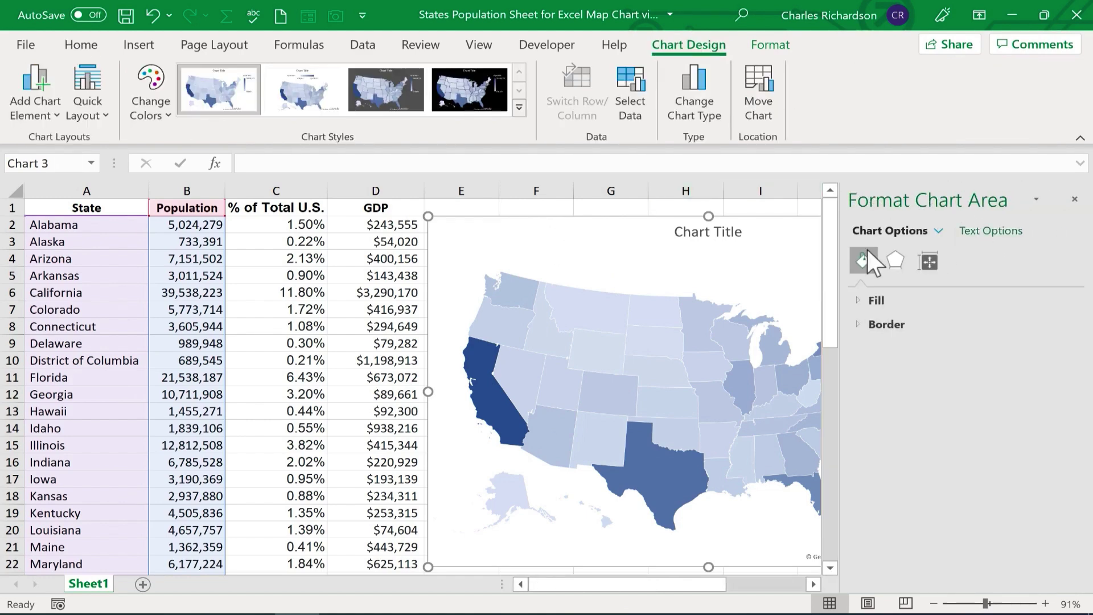
left_click_drag(633, 583, 663, 587)
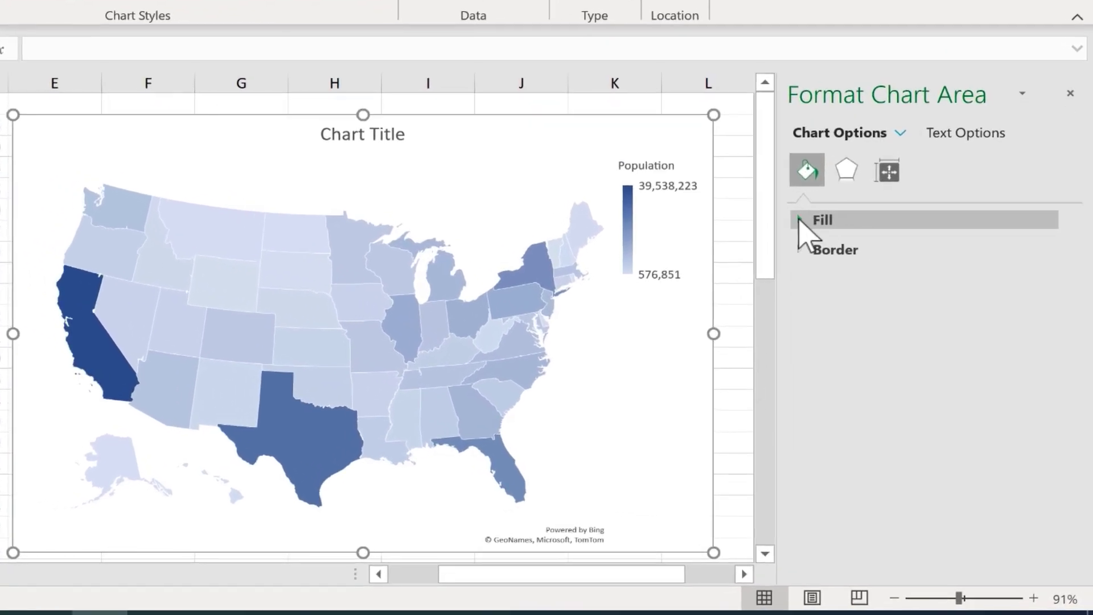
left_click(853, 293)
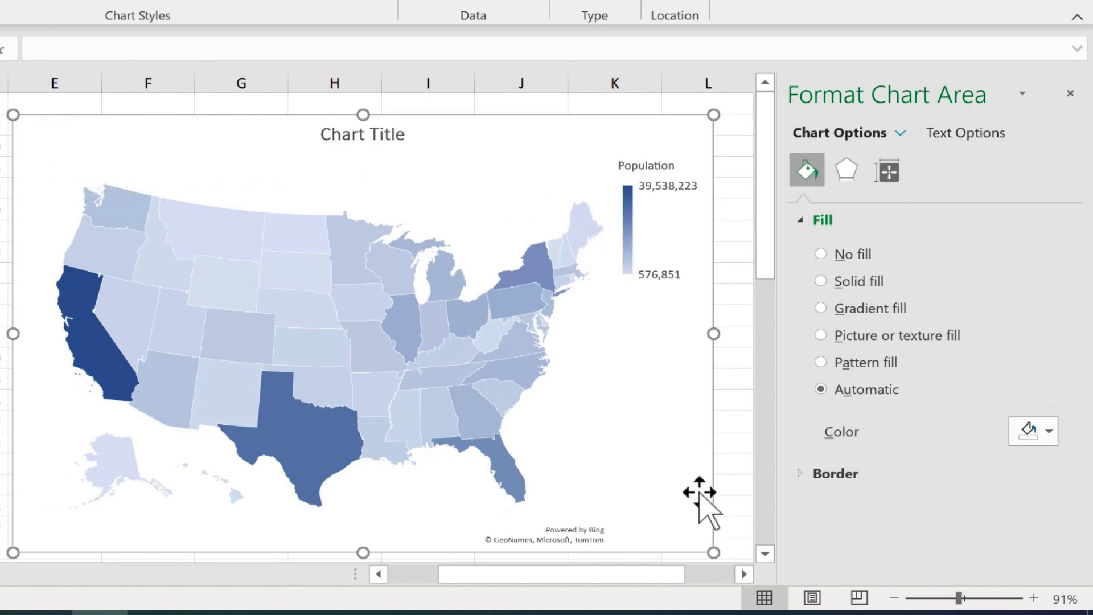
left_click(820, 282)
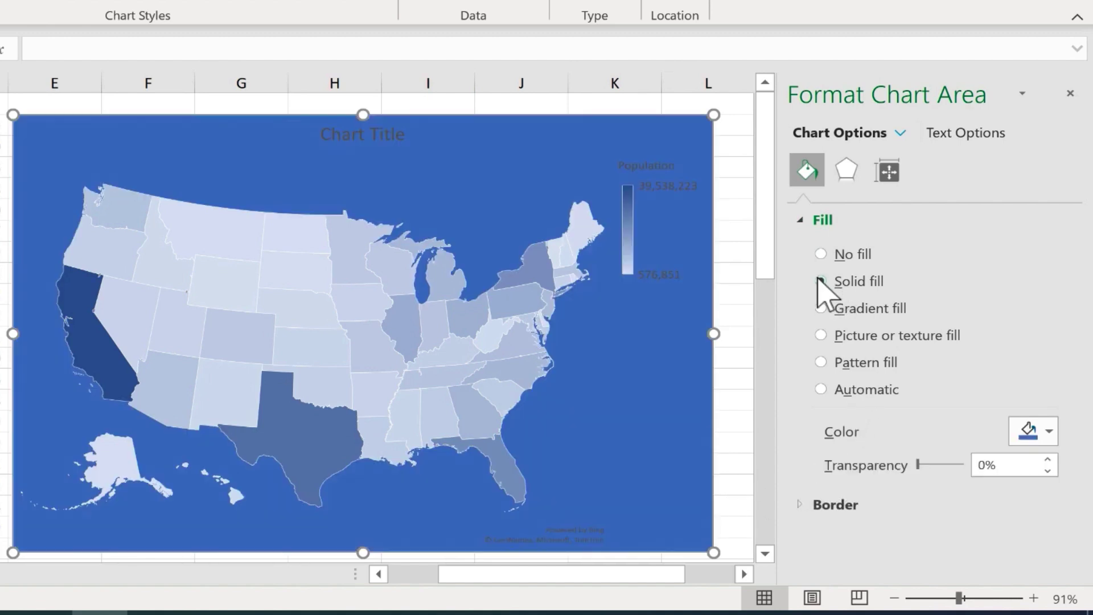
left_click(1048, 433)
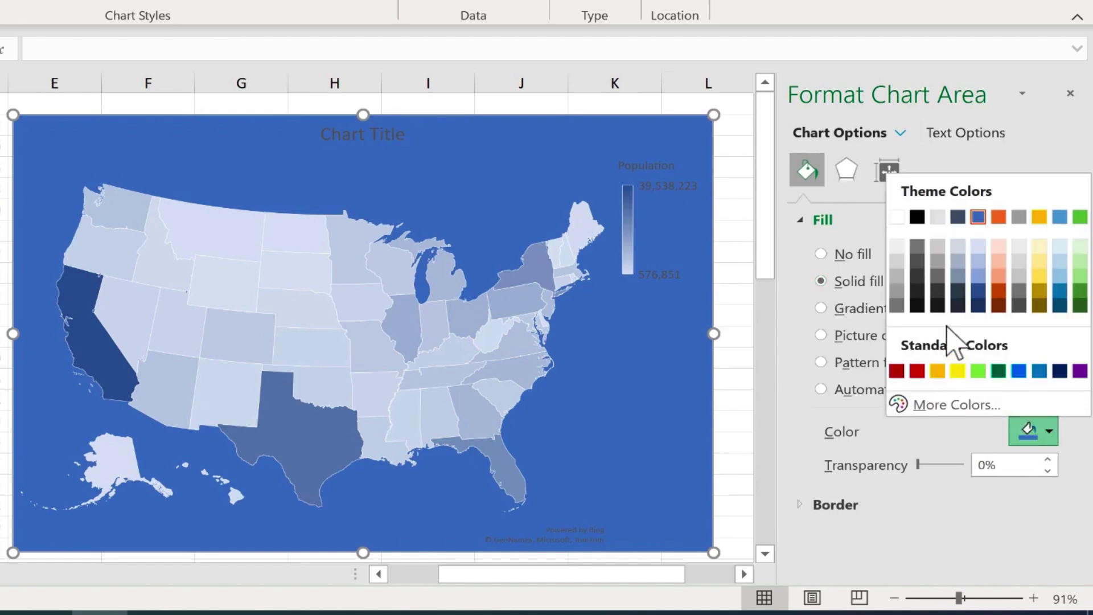
left_click(917, 218)
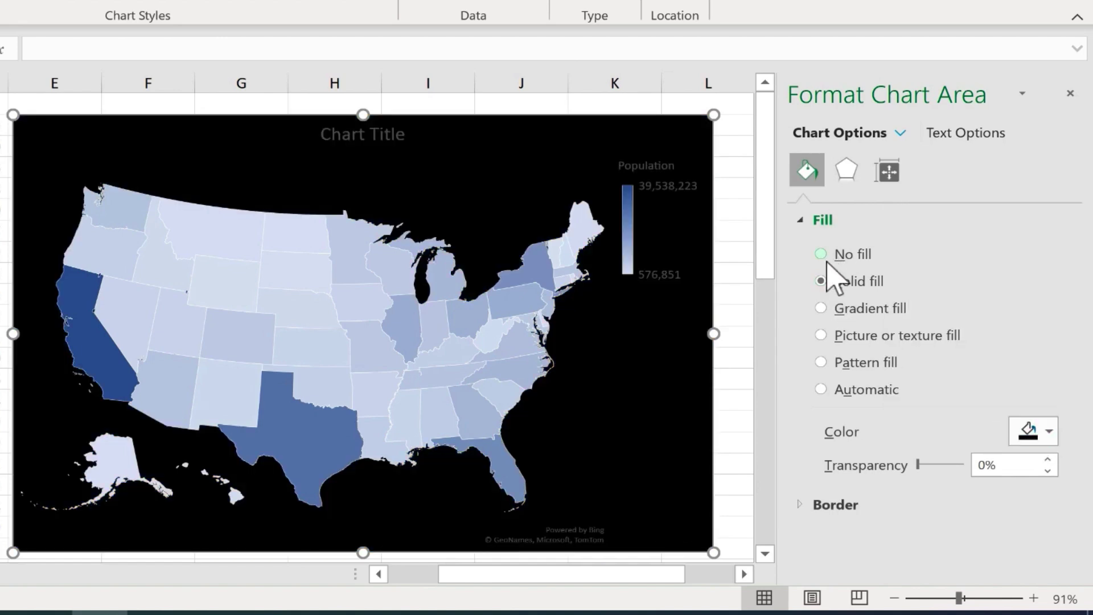
Try yellow, orange and white backgrounds, then set the chart fill back to Automatic
left_click(1048, 432)
left_click(958, 371)
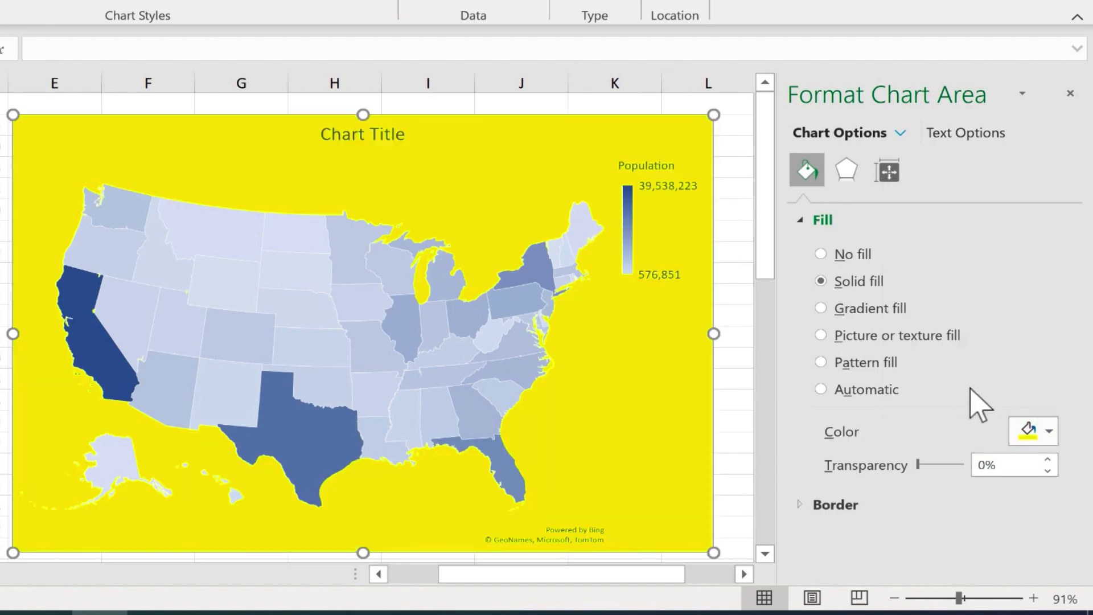
left_click(1026, 437)
left_click(937, 371)
left_click(1041, 436)
left_click(933, 249)
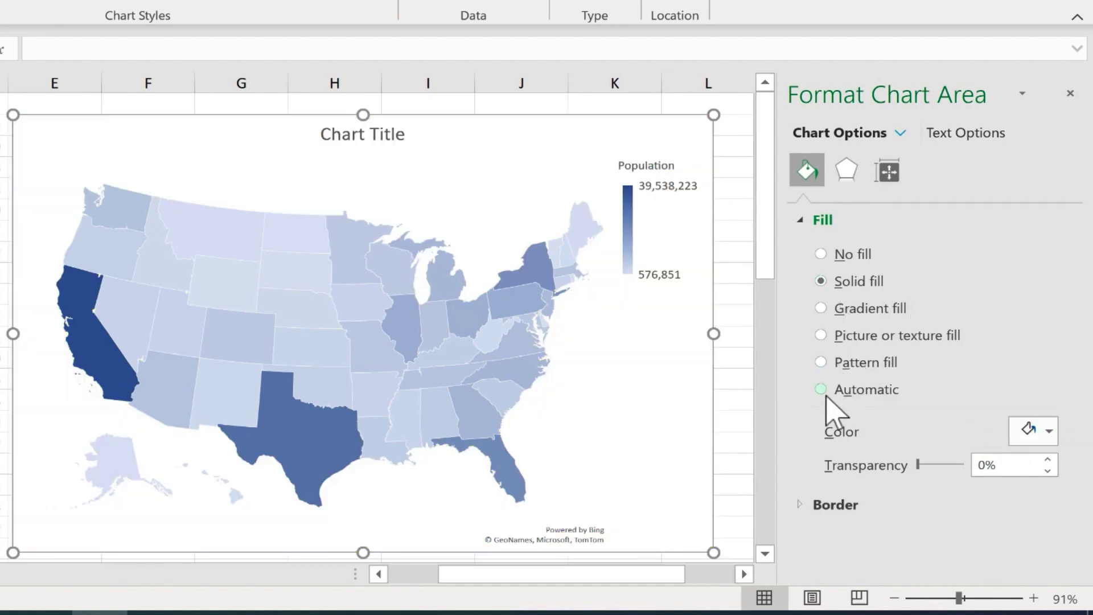
left_click(821, 390)
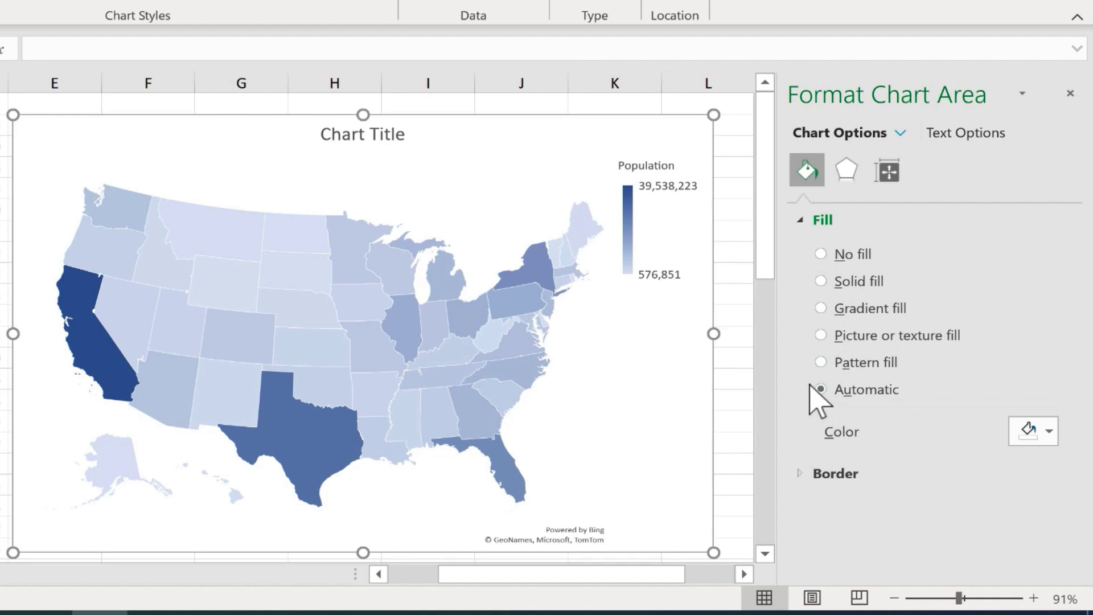
left_click(803, 476)
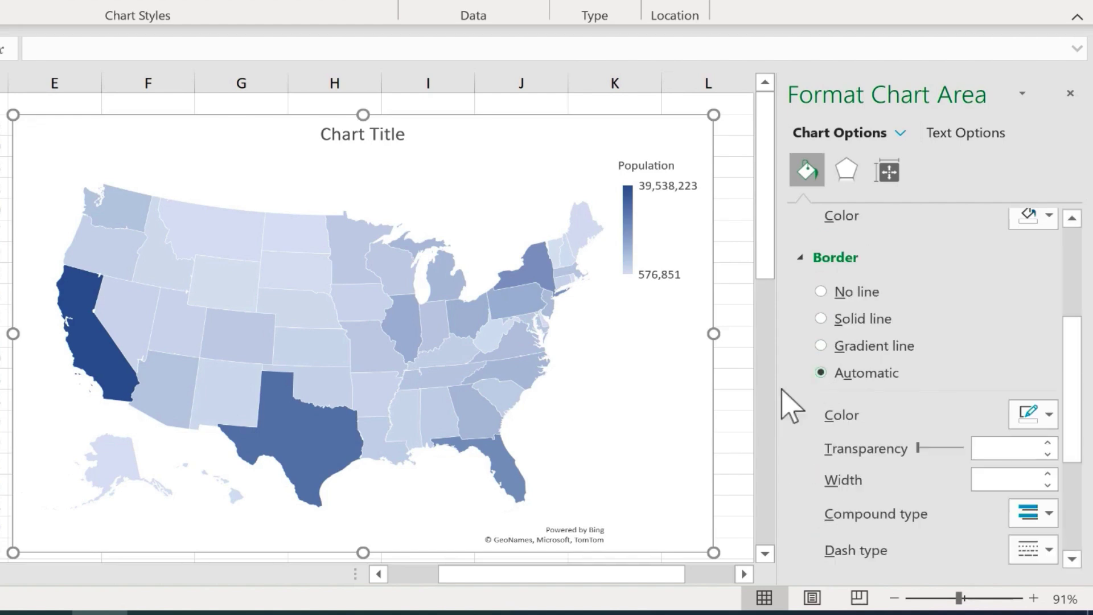
Add a solid blue 2.5 pt outline around the chart area and preview it
left_click(743, 385)
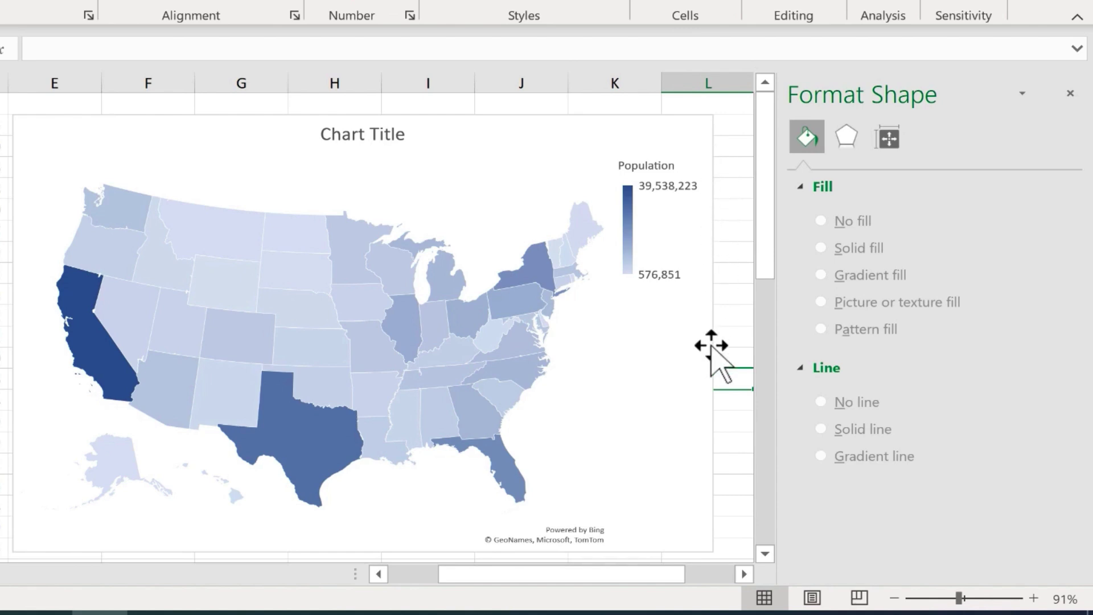
left_click(680, 354)
scroll(834, 432, "down", 3)
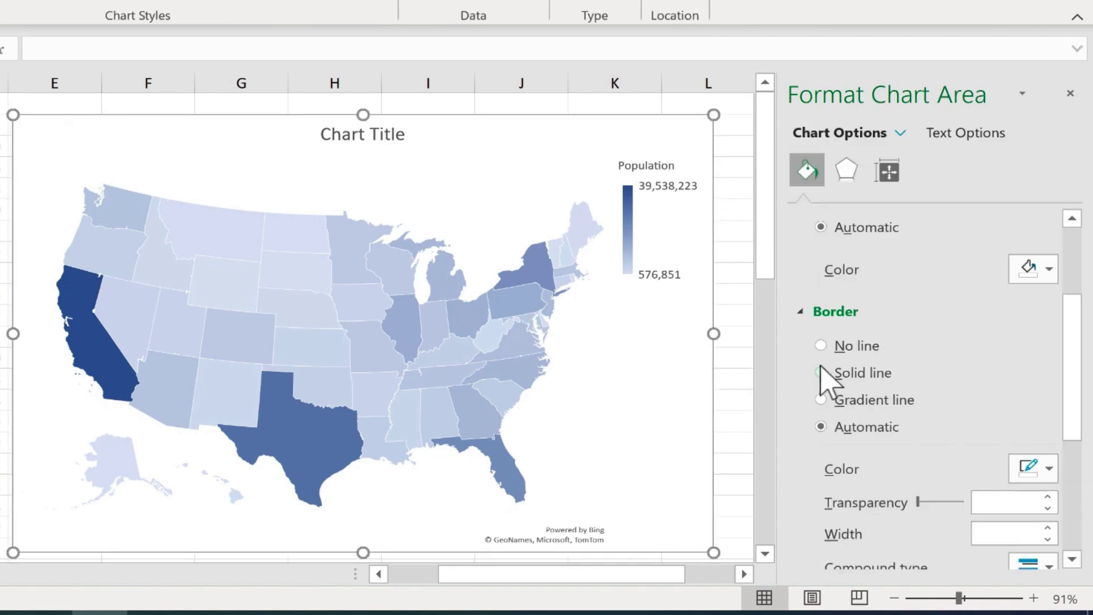
left_click(821, 372)
left_click(1048, 468)
left_click(1048, 469)
left_click(1047, 528)
left_click(1047, 528)
left_click(1047, 528)
left_click(1047, 528)
left_click(1048, 528)
left_click(1048, 528)
left_click(1047, 529)
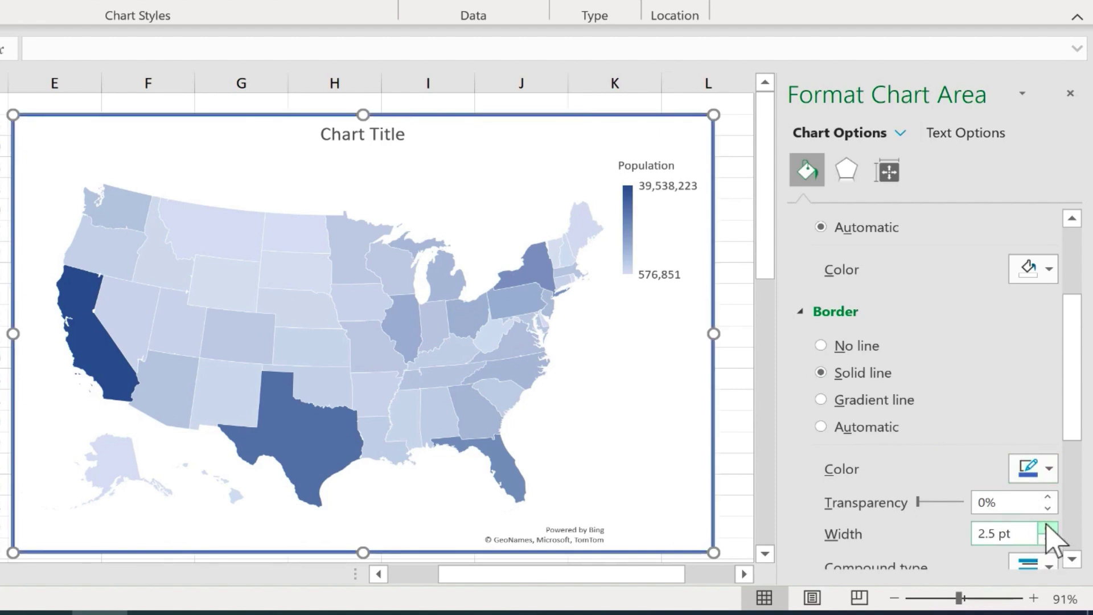
left_click(739, 420)
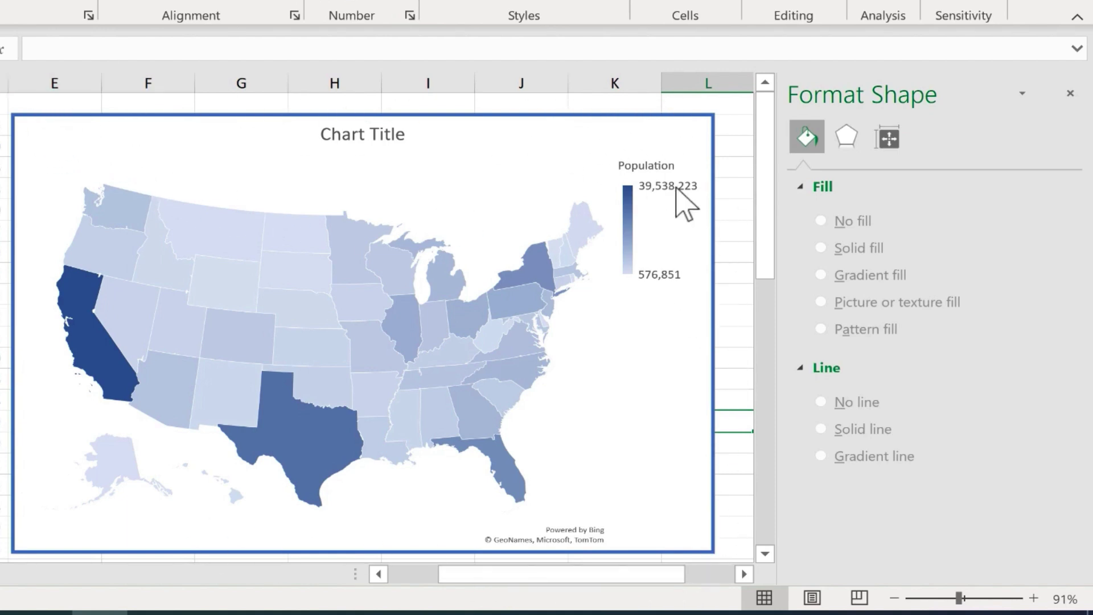
Browse the chart's Effects and Size & Properties options, then select the map's data series
left_click(551, 155)
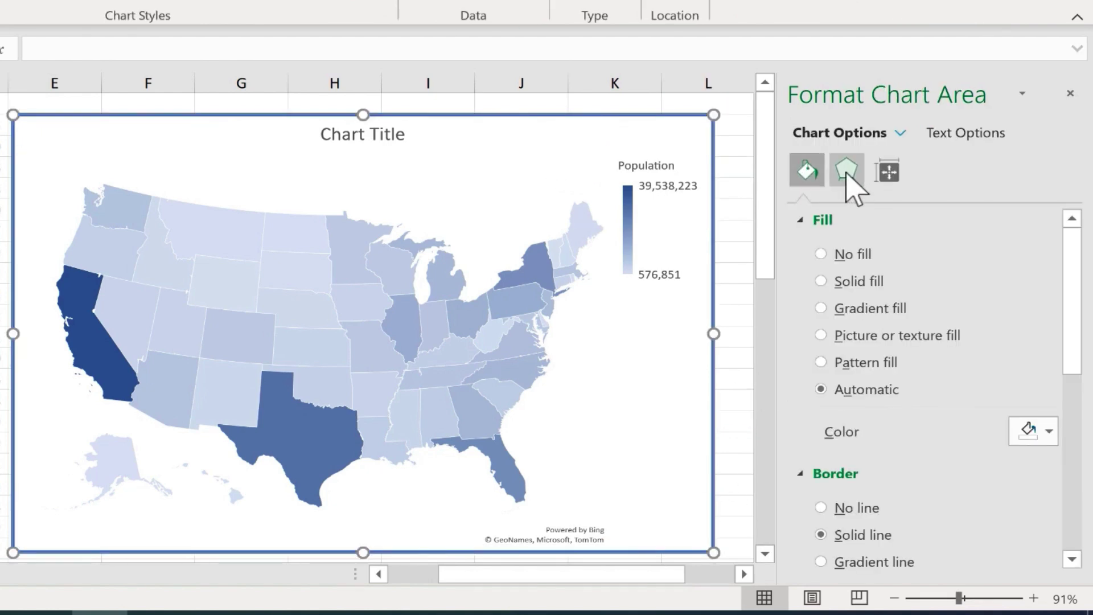
left_click(846, 174)
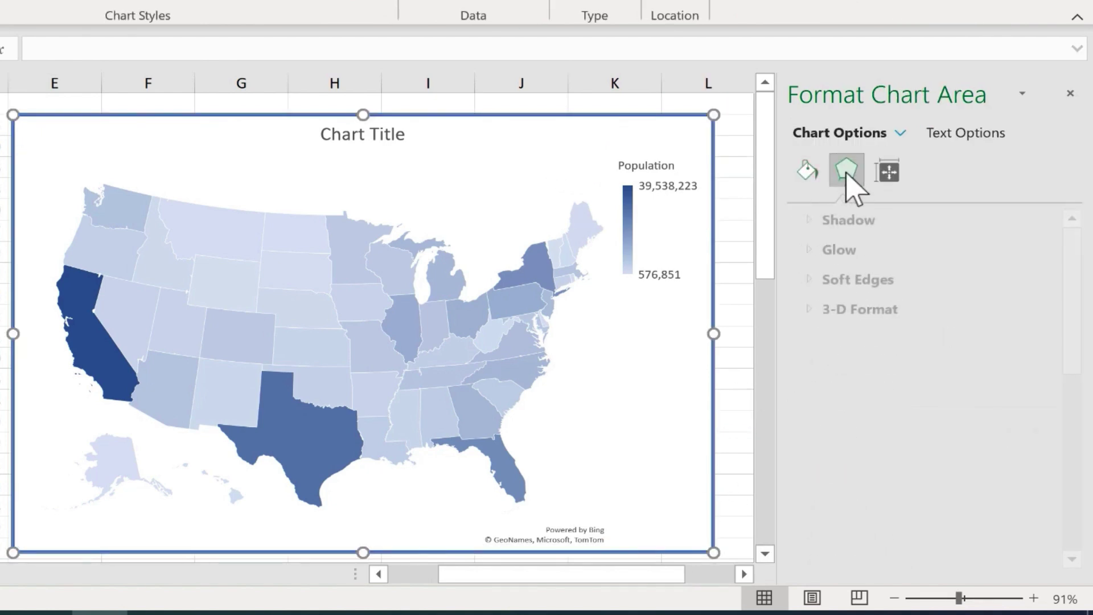
left_click(802, 221)
left_click(799, 221)
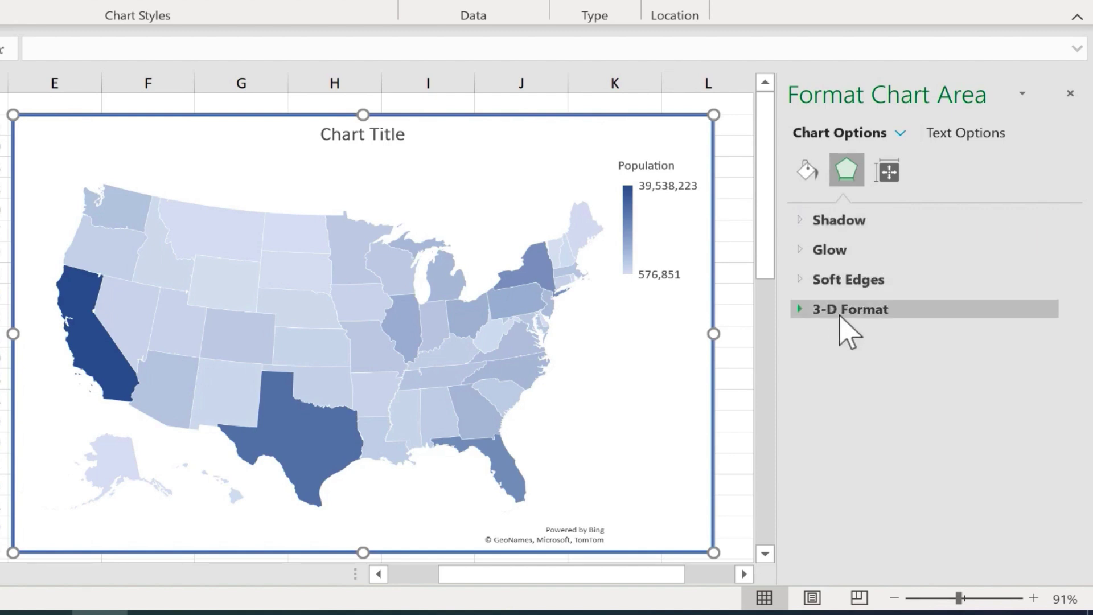
left_click(887, 170)
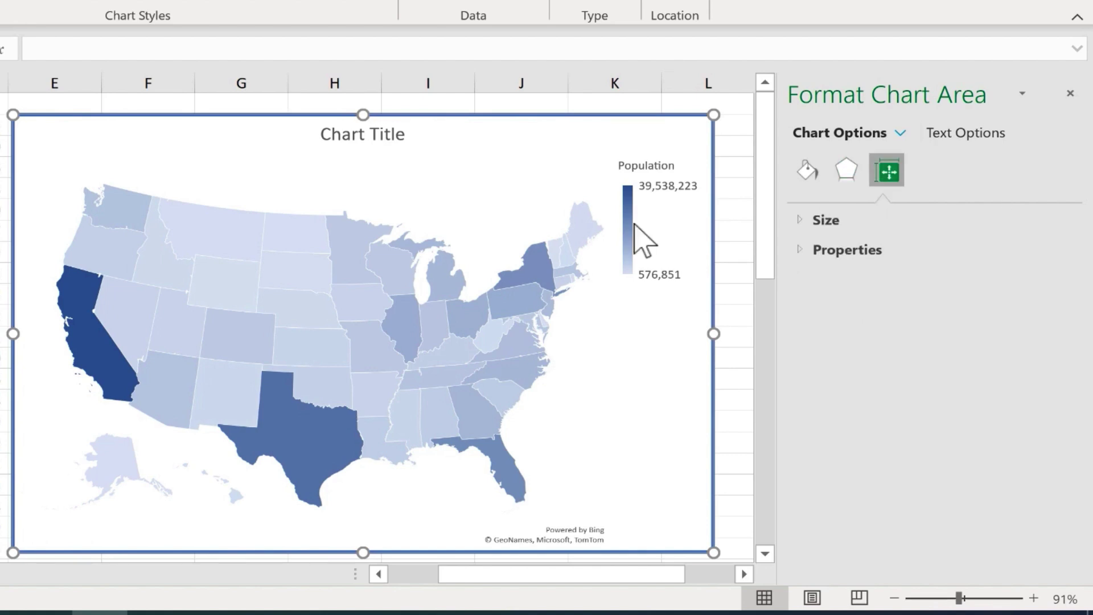
left_click(257, 321)
Keep Map projection on Automatic and set Map area to Country/Region for a U.S.-only map
left_click(297, 320)
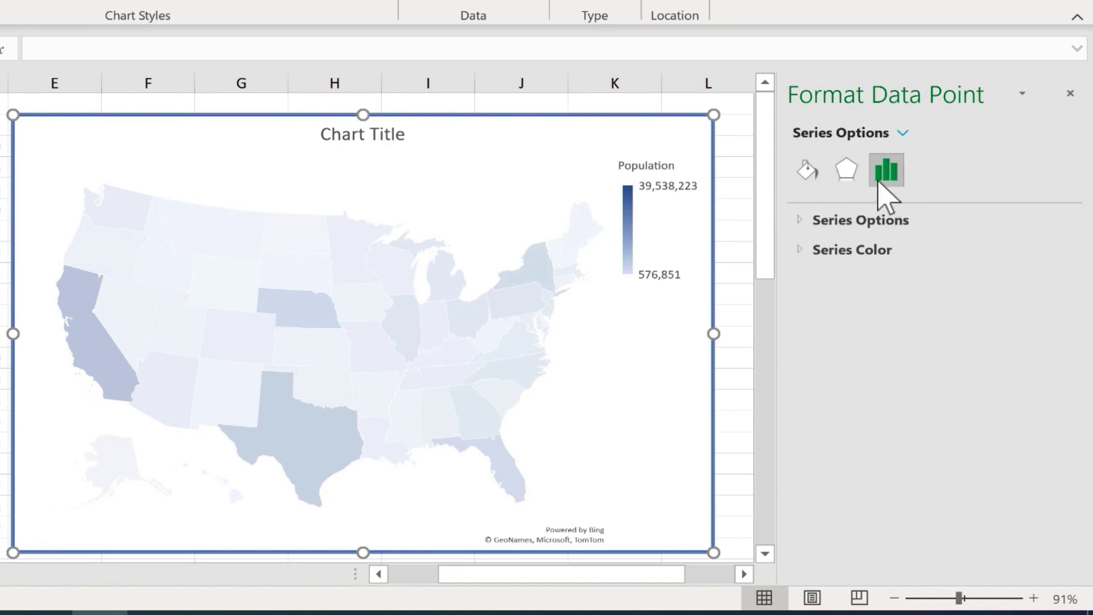
left_click(806, 229)
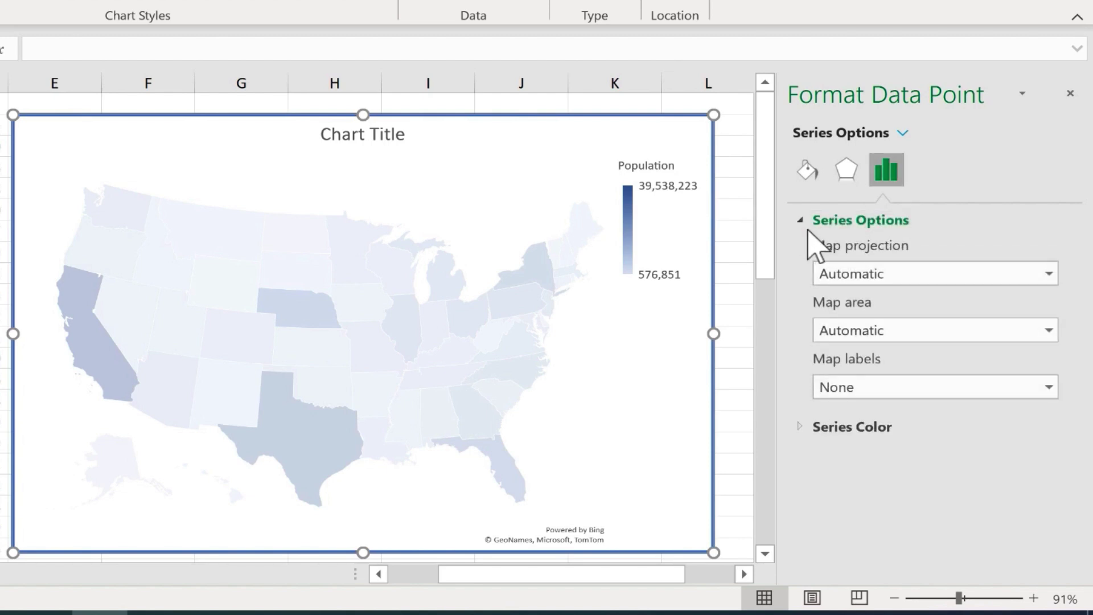
left_click(973, 274)
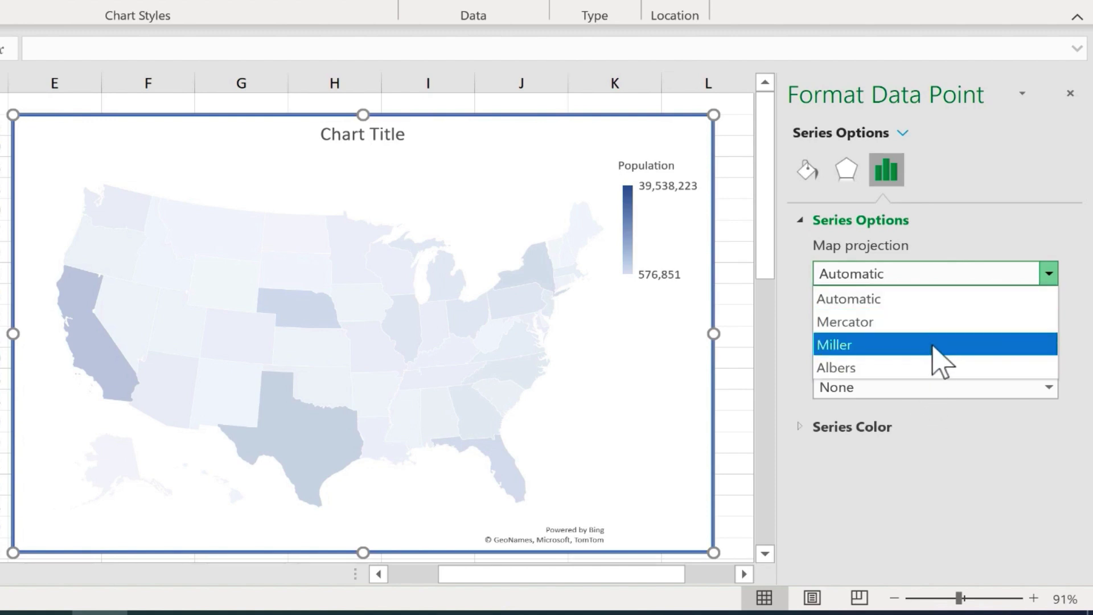
left_click(987, 225)
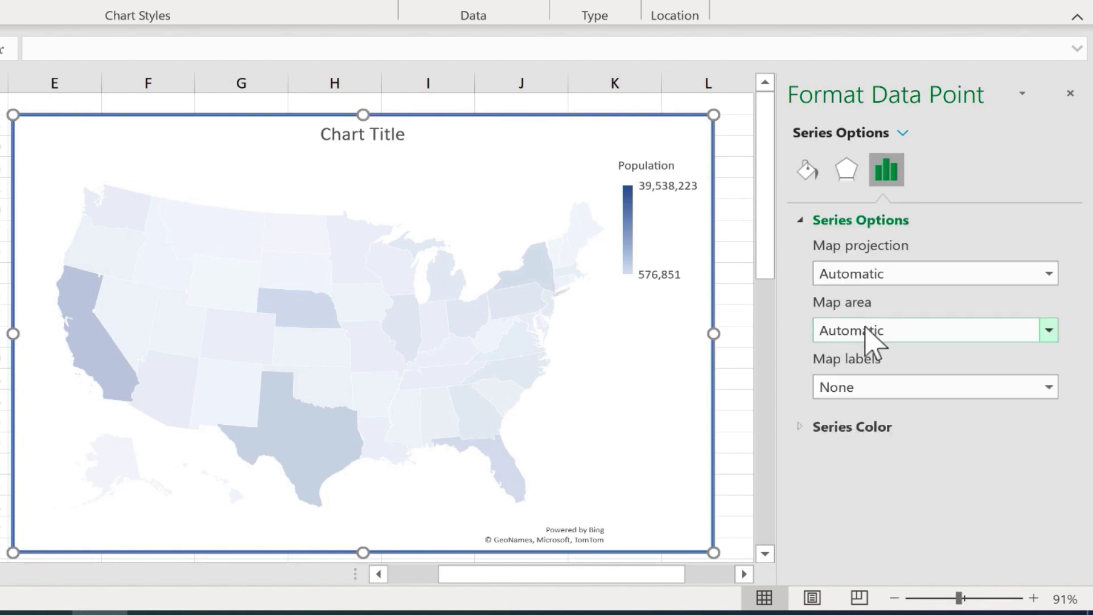
left_click(884, 335)
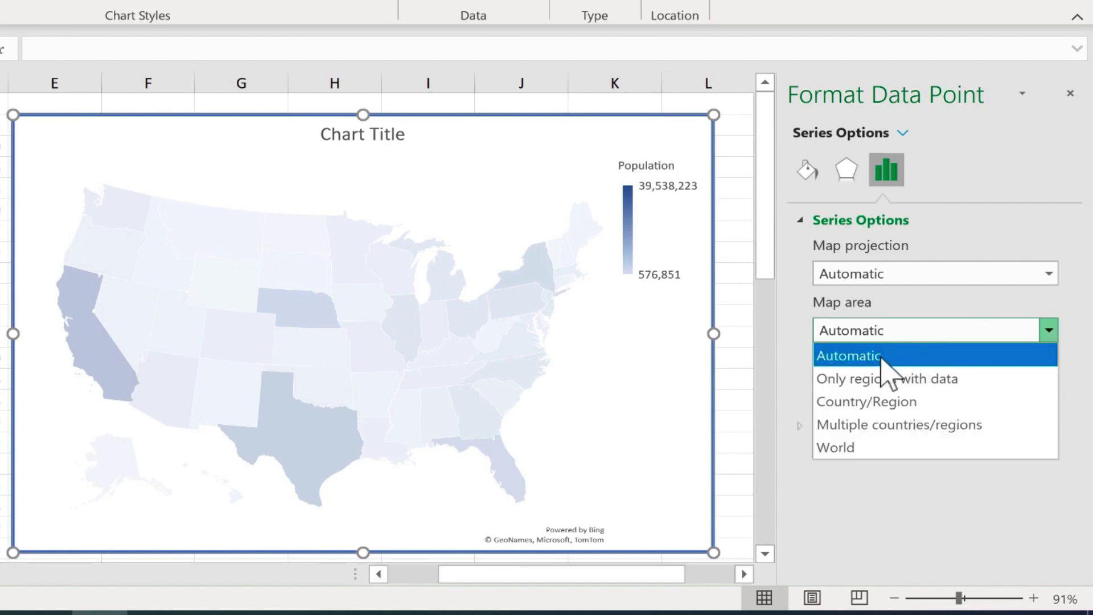
left_click(891, 467)
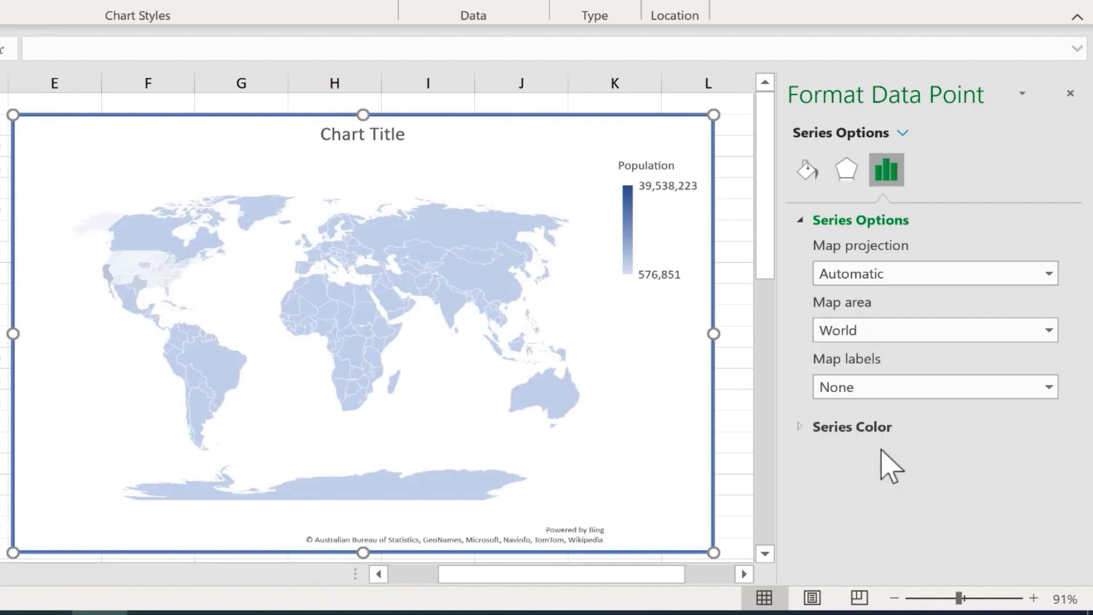
key("alt+Down")
left_click(913, 427)
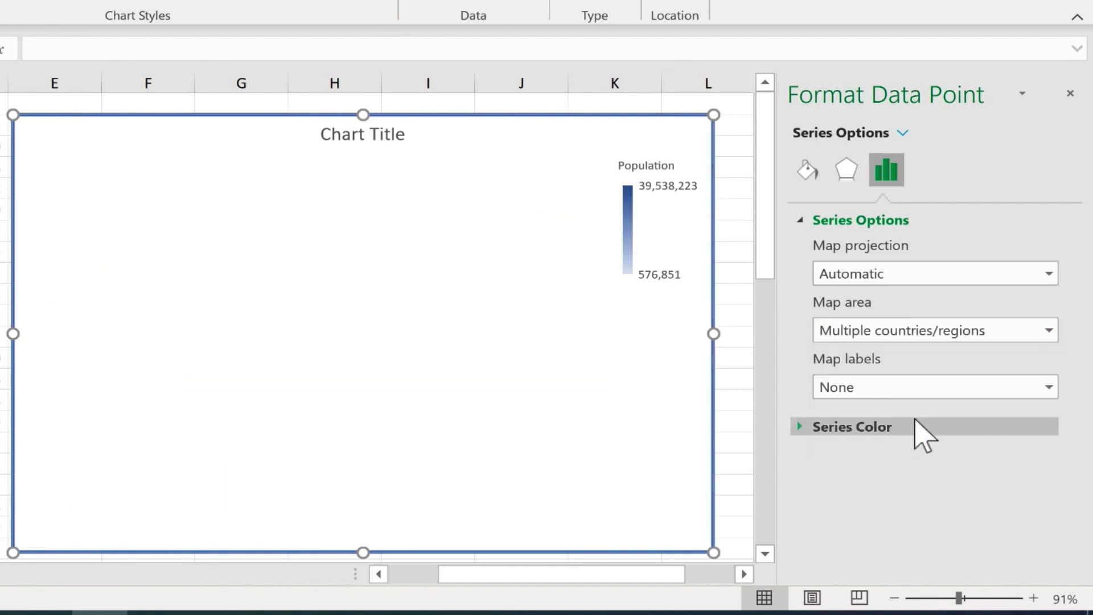
key("alt+Down")
left_click(916, 403)
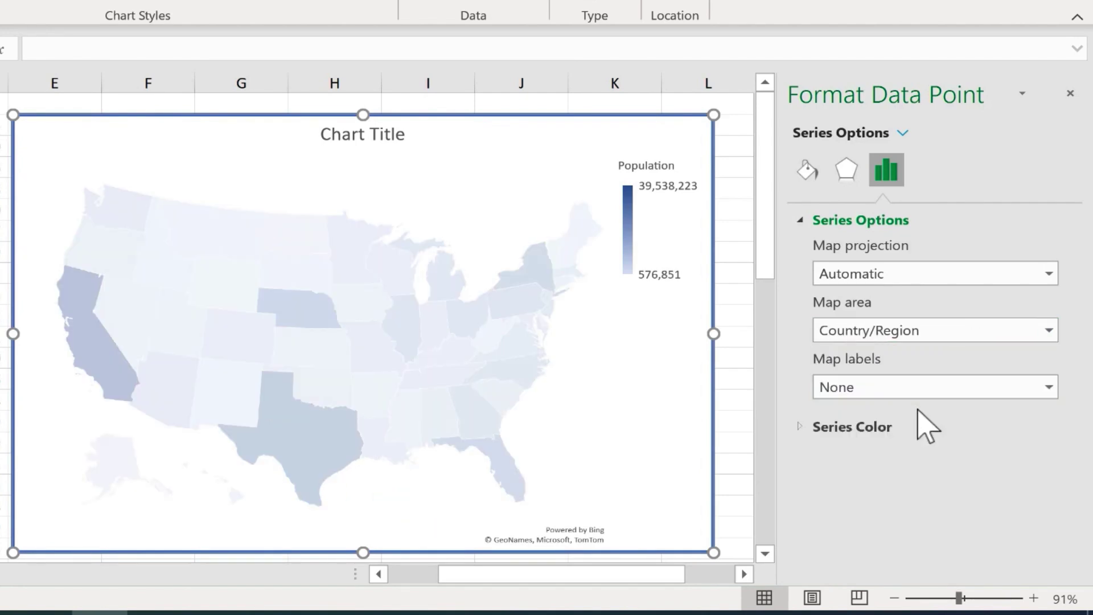
Set the series' Map labels option to Show all so state names appear
left_click(840, 388)
left_click(843, 407)
left_click(855, 389)
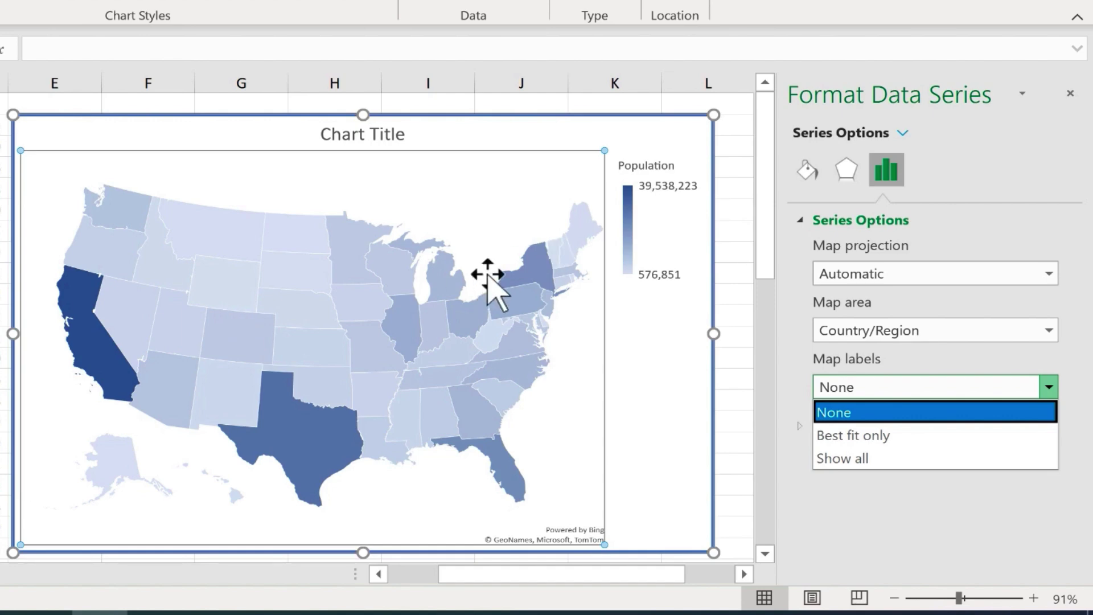
left_click(860, 457)
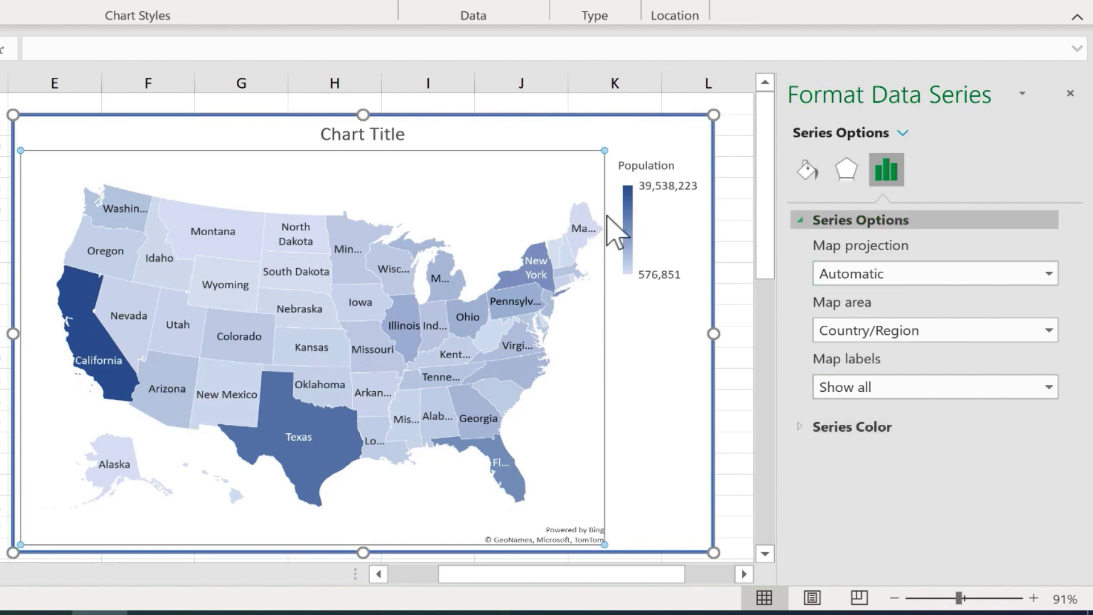
left_click(569, 254)
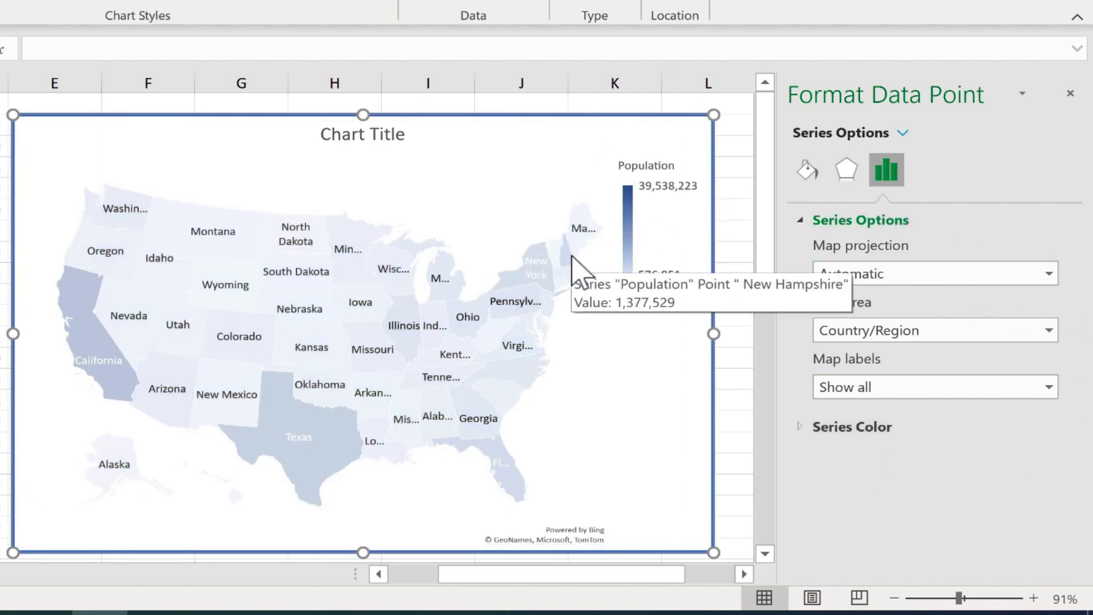
left_click(572, 256)
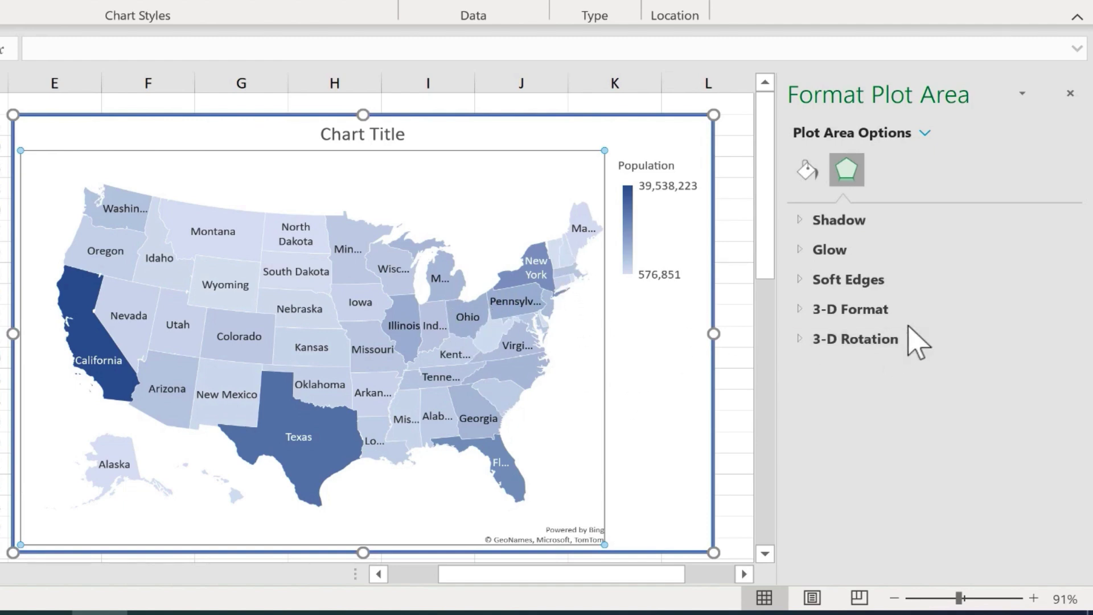
Reopen the map's Series Options and switch Map labels from Best fit only to Show all
left_click(385, 319)
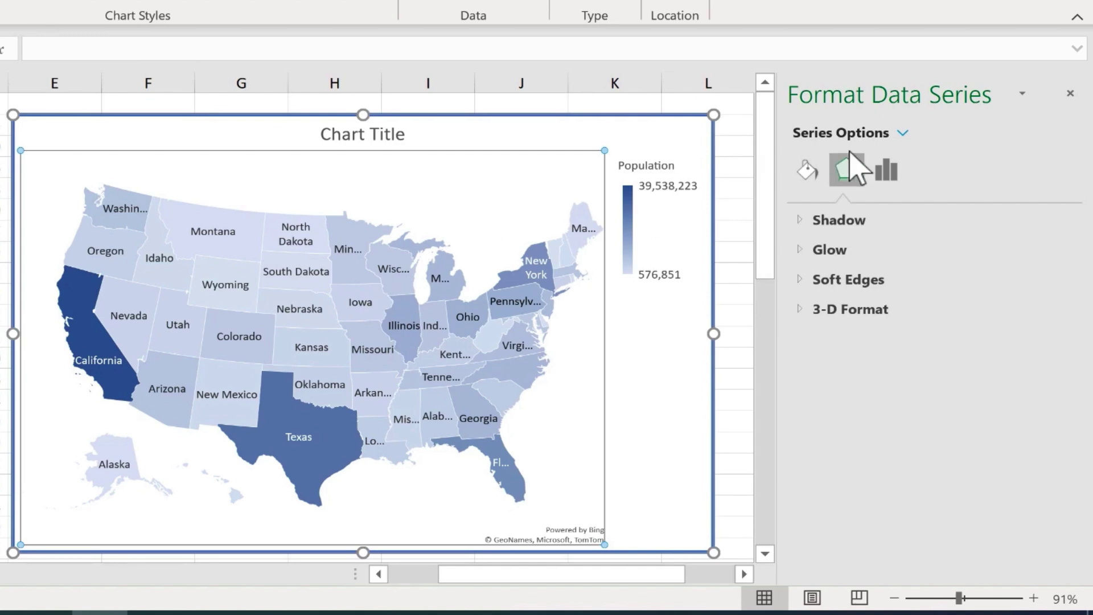
left_click(886, 171)
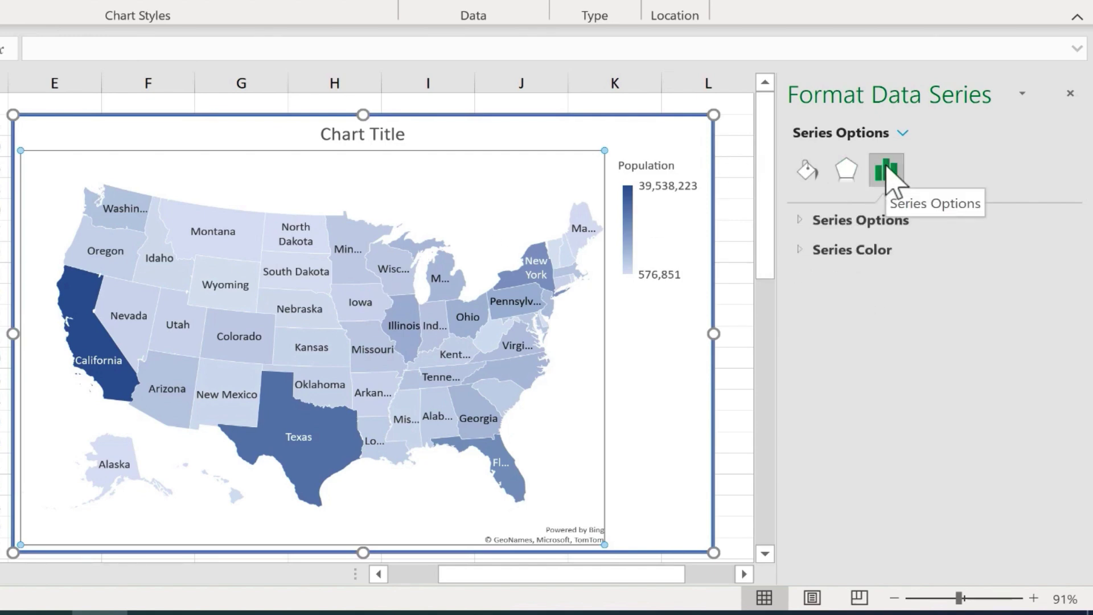
left_click(802, 220)
left_click(846, 389)
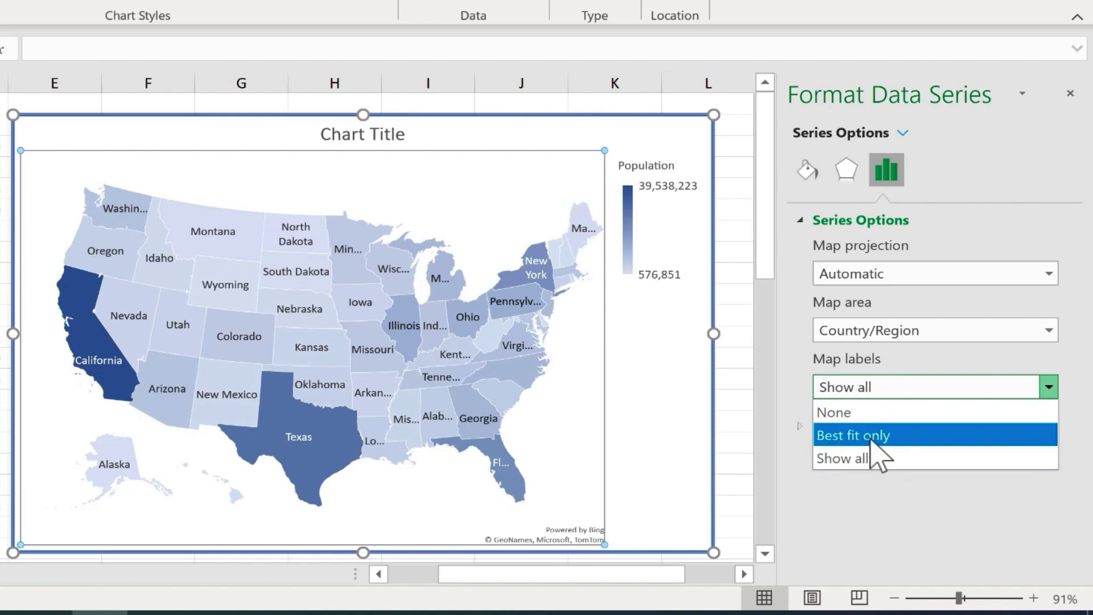
left_click(884, 438)
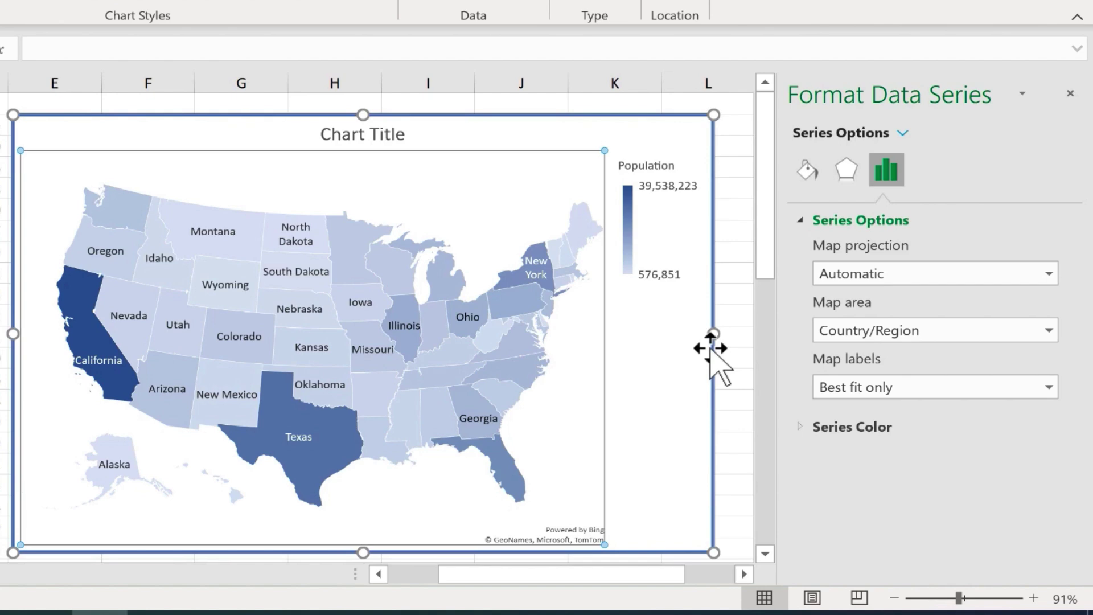
left_click(882, 387)
left_click(880, 456)
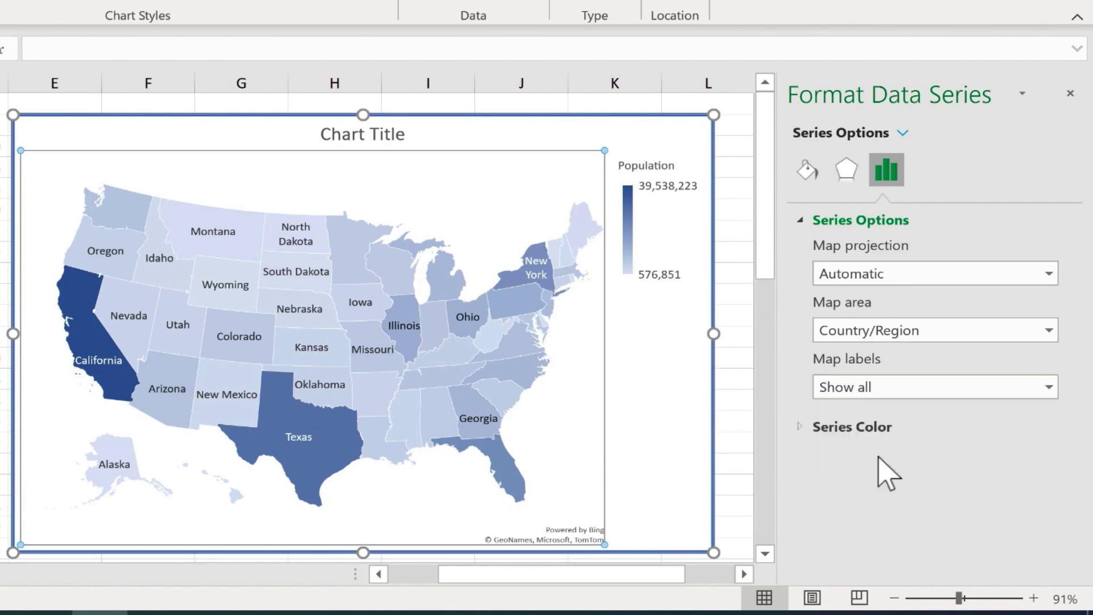
left_click(803, 428)
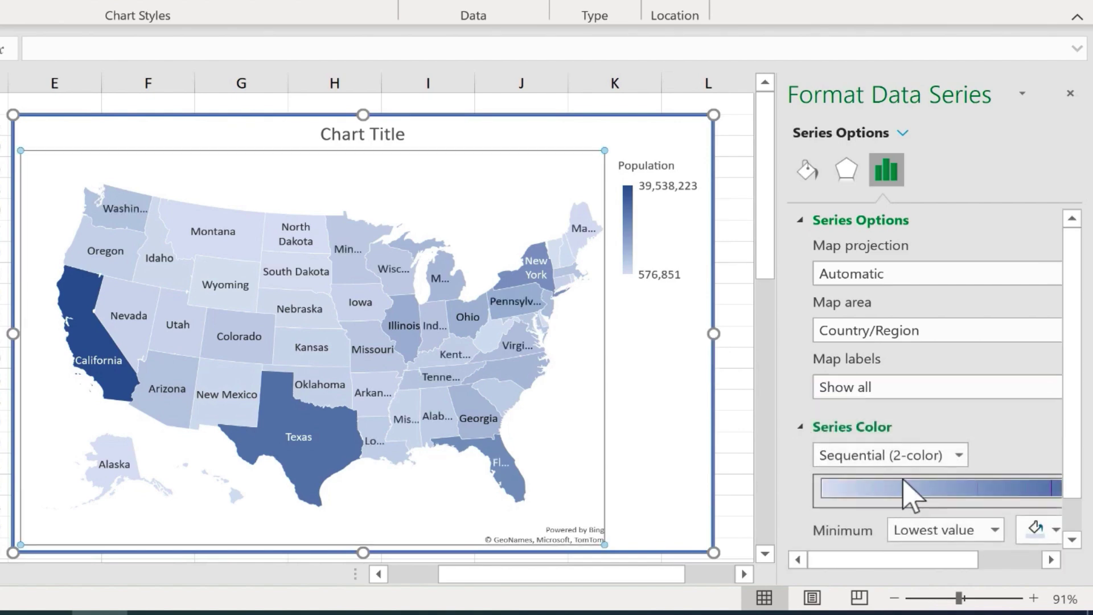
left_click_drag(893, 560, 920, 419)
left_click(926, 455)
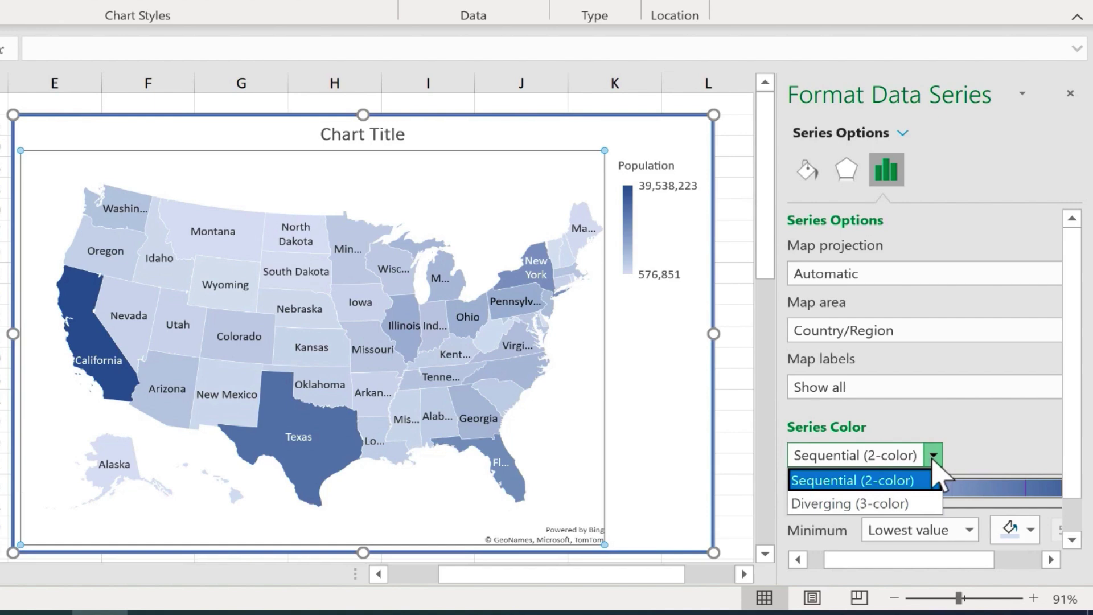
scroll(934, 461, "down", 1)
left_click(934, 418)
left_click(904, 463)
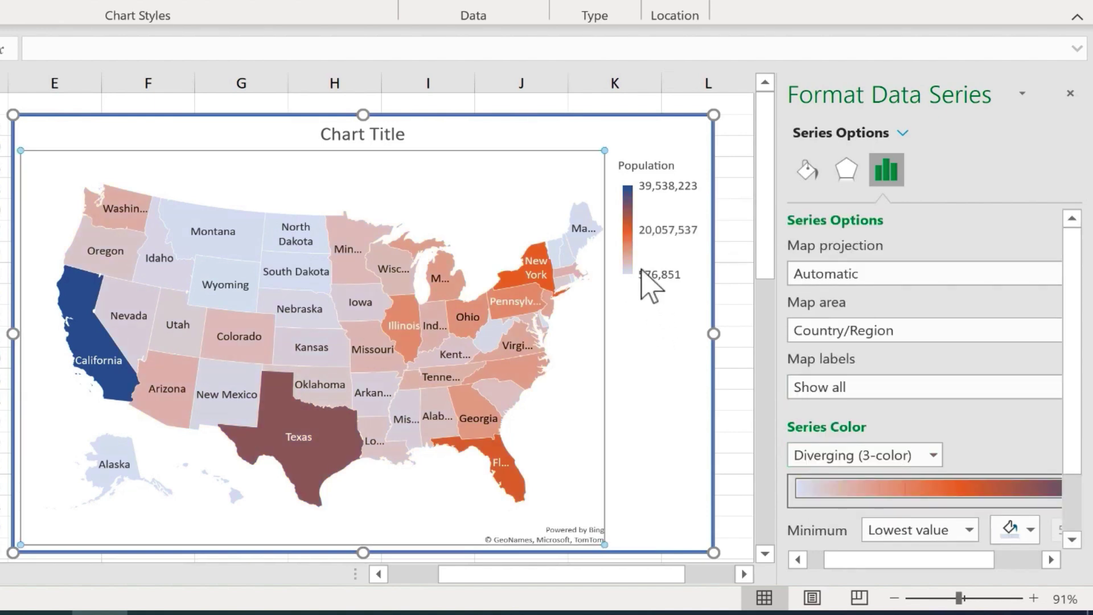
left_click(934, 455)
left_click(905, 480)
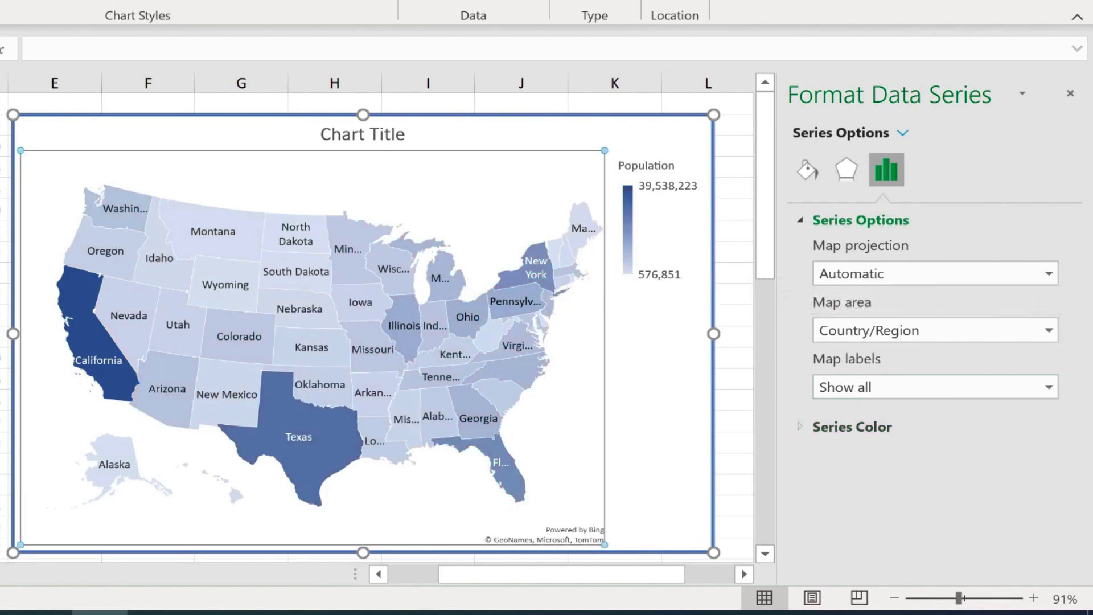
Close the Format pane, reselect the chart and switch on Data Labels under Chart Elements
left_click(1071, 94)
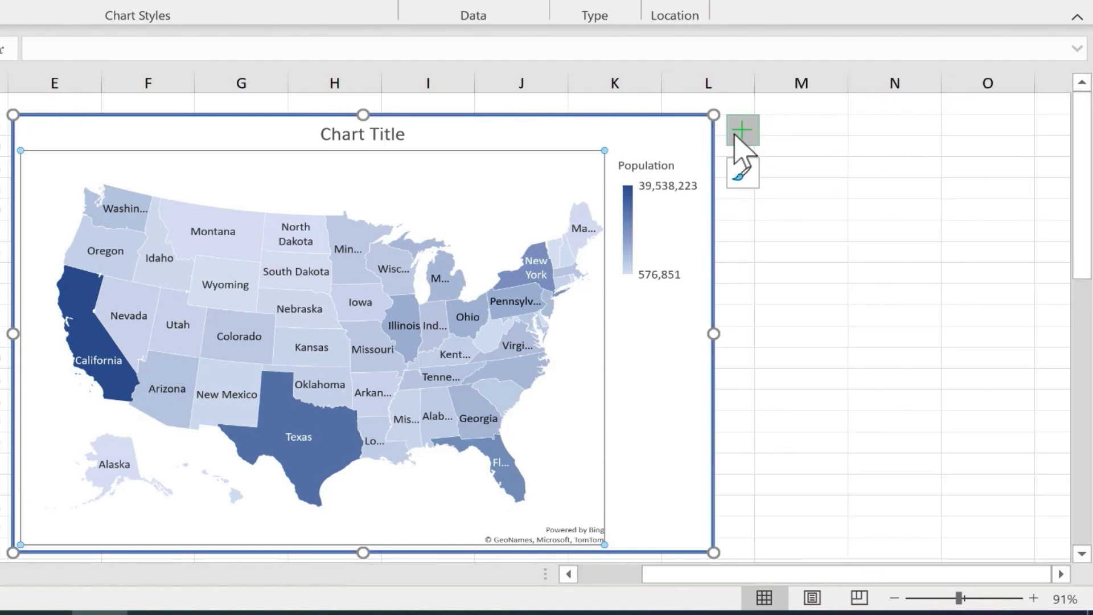
left_click(811, 214)
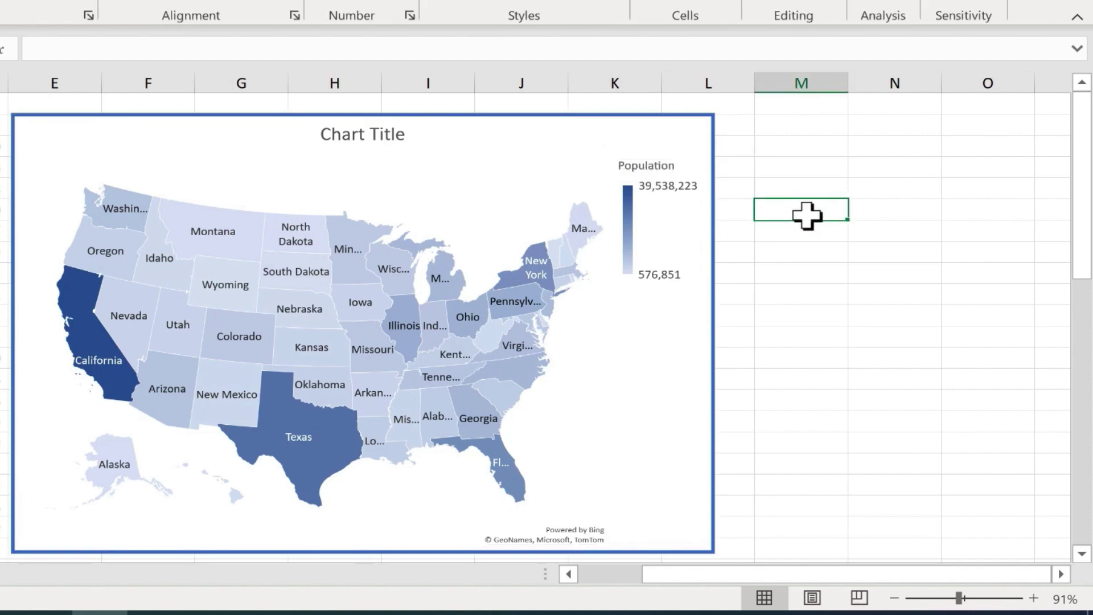
left_click(861, 246)
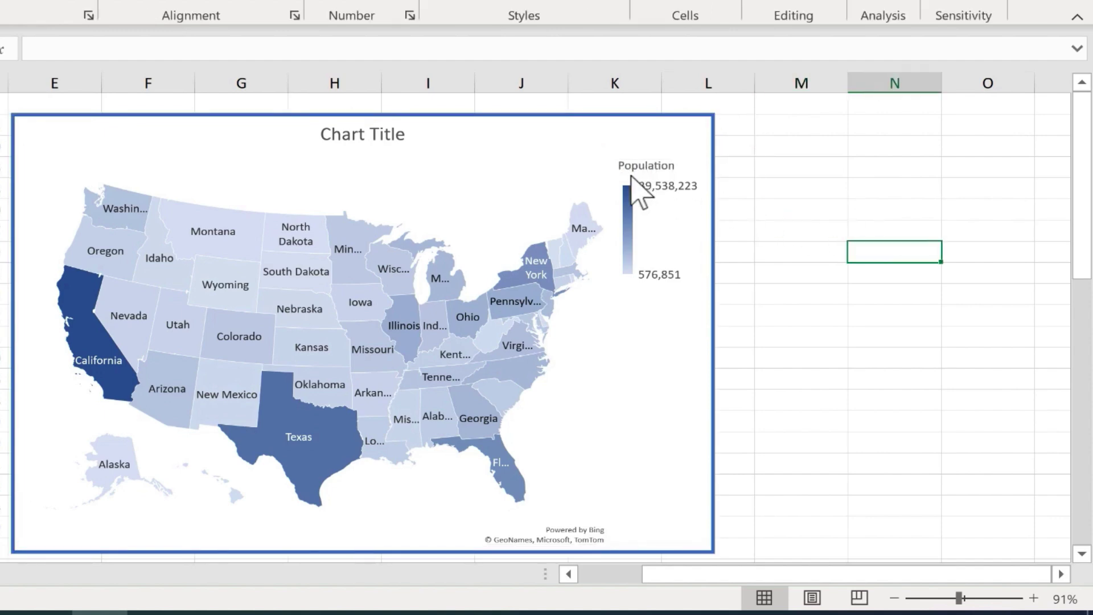
left_click(574, 143)
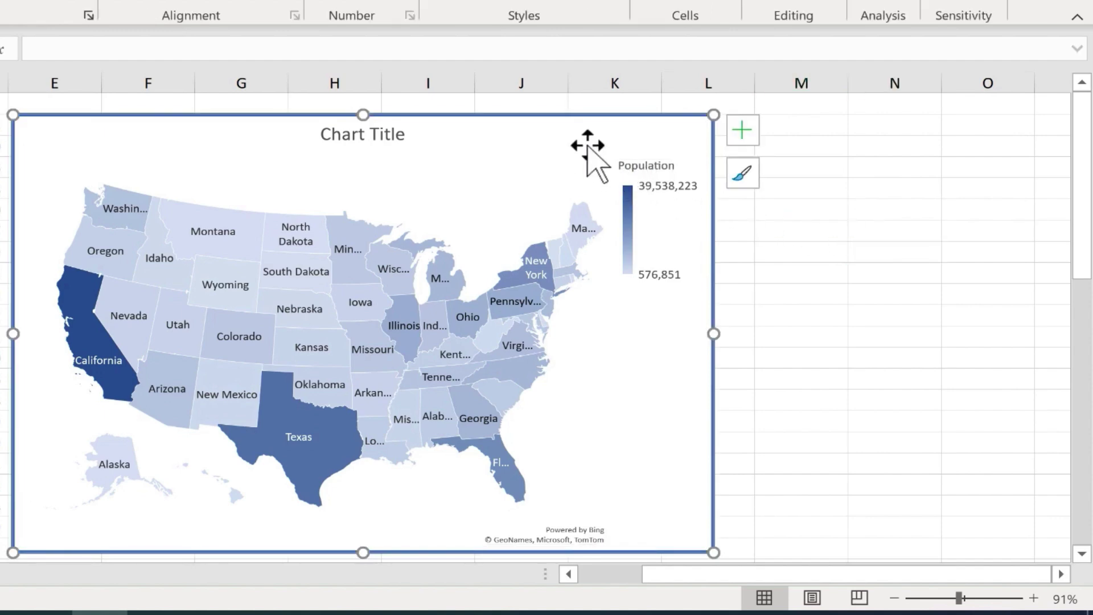
left_click(742, 129)
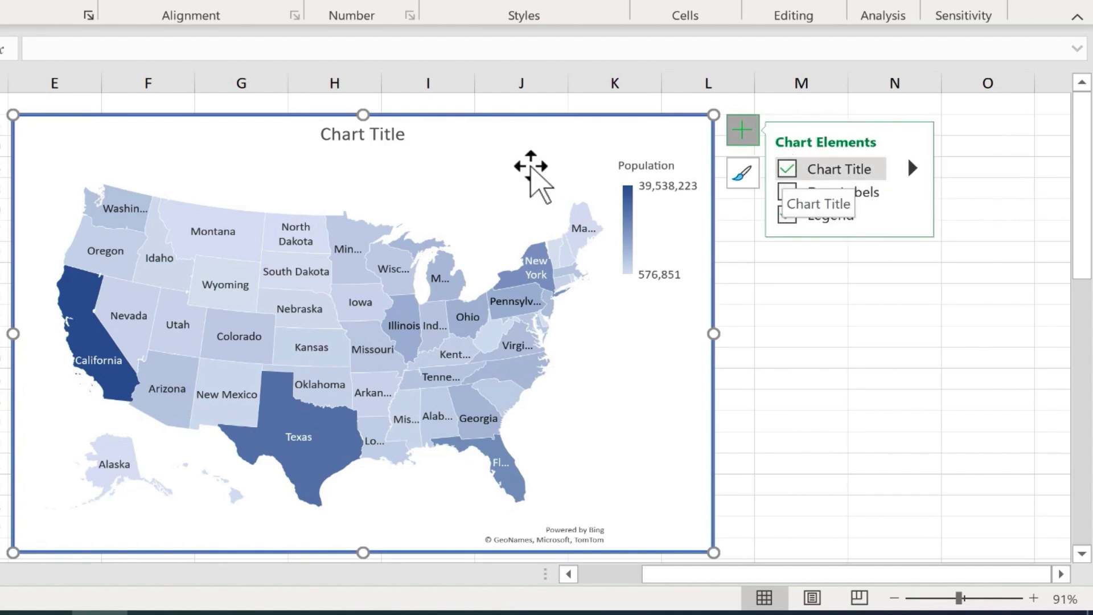
left_click(786, 169)
left_click(786, 171)
left_click(787, 192)
mouse_move(915, 188)
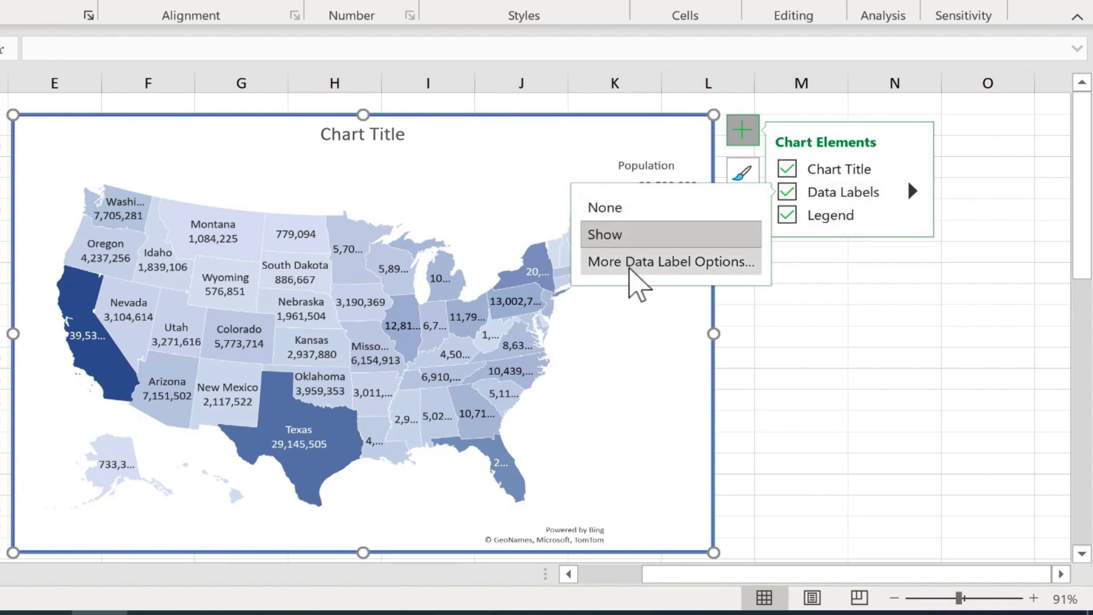
In More Data Label Options, add Category Name to the labels while keeping Value
left_click(630, 271)
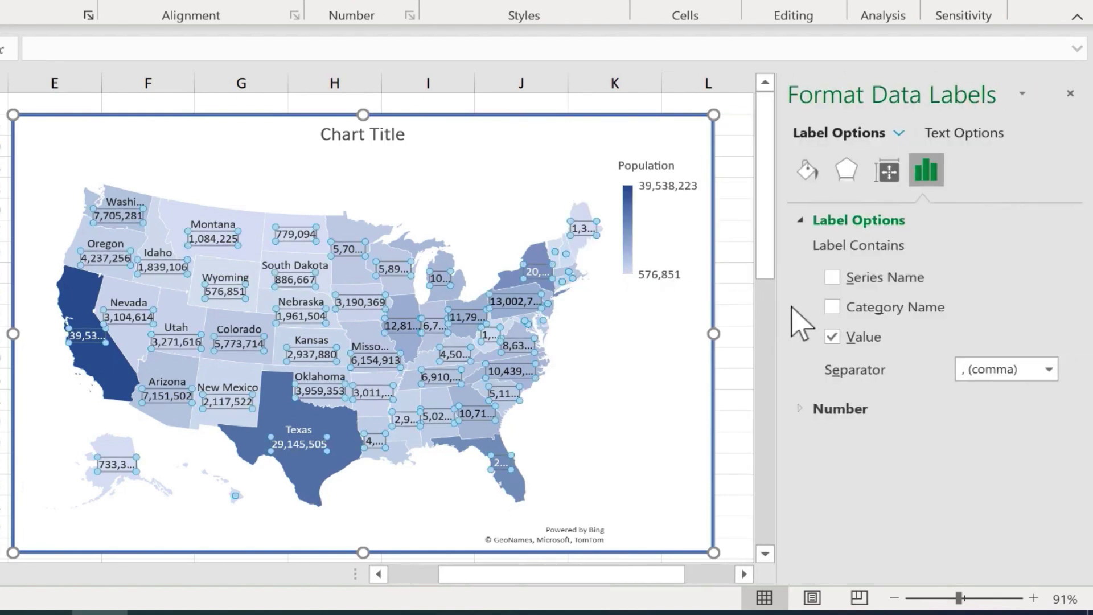
left_click(832, 278)
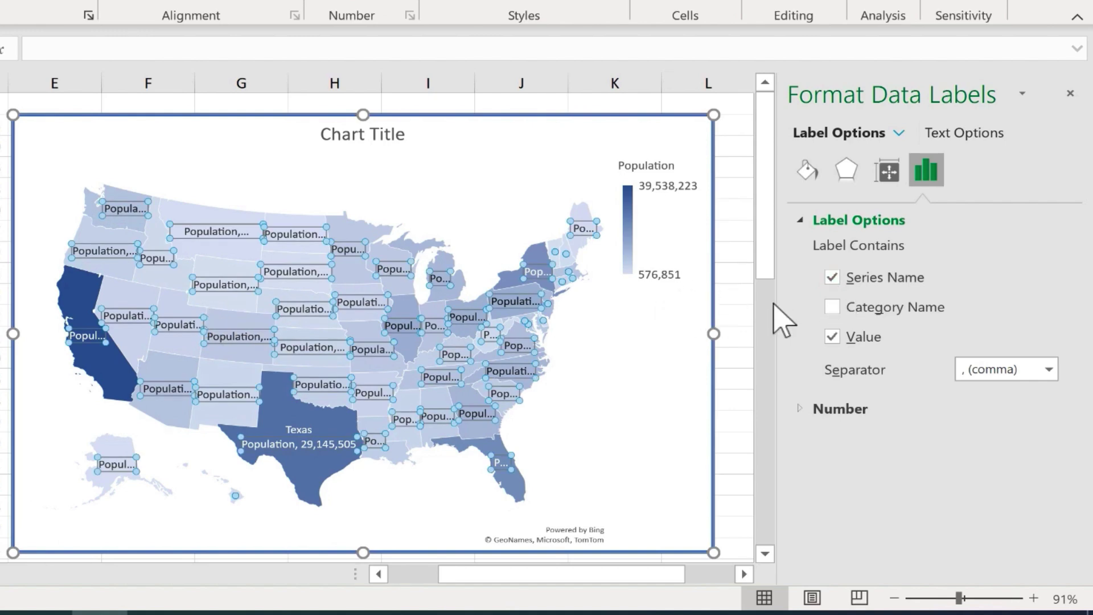
left_click(832, 277)
left_click(832, 307)
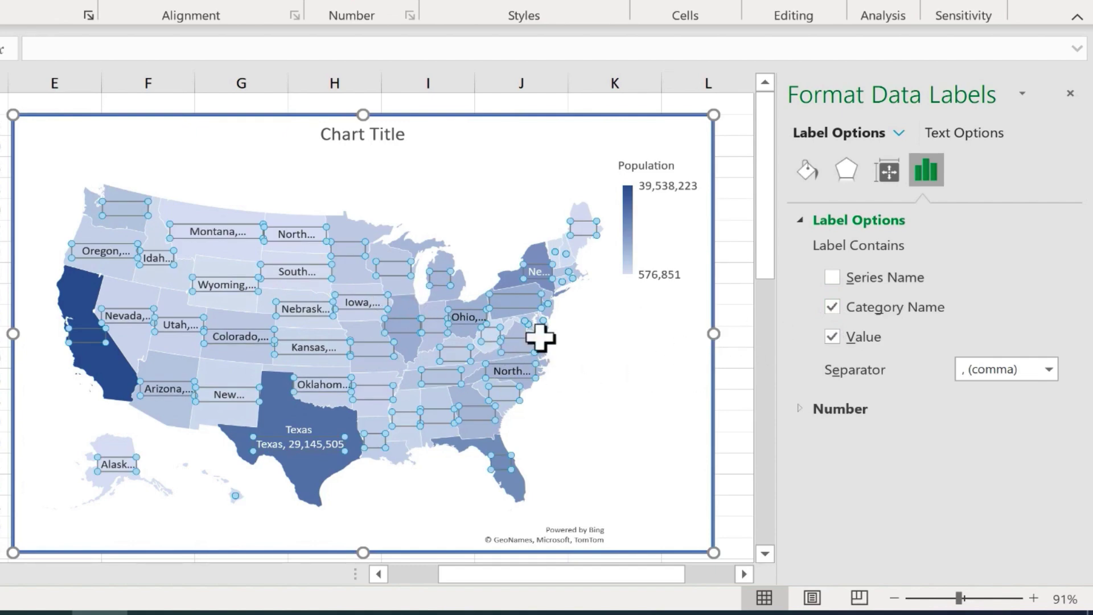
left_click(832, 336)
left_click(832, 336)
Keep the comma label separator, review the label number format, and close the Format Data Labels pane
left_click(1048, 369)
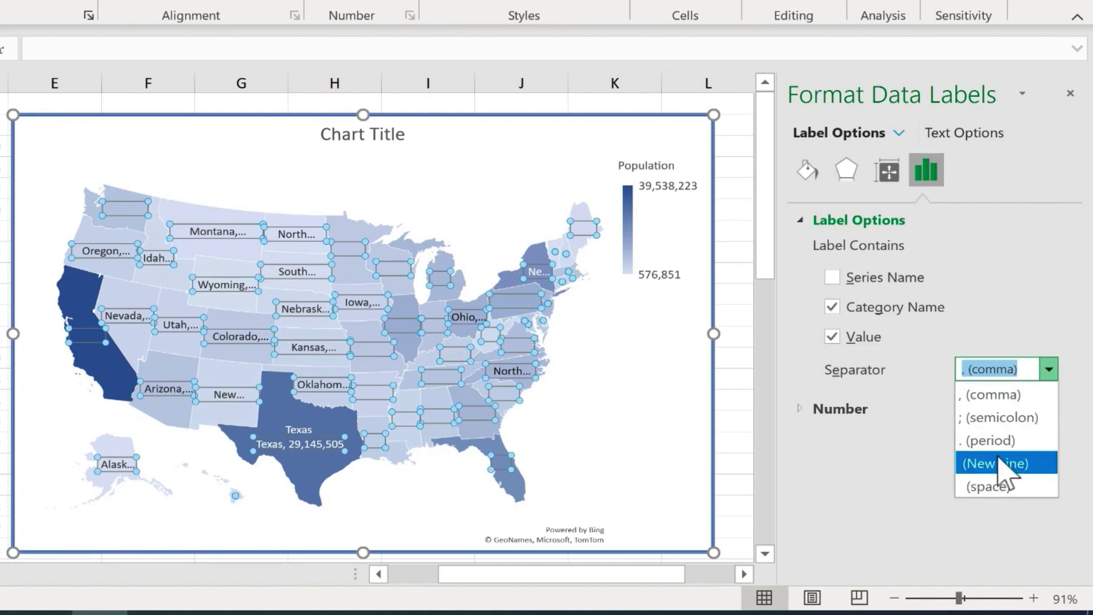
left_click(866, 410)
left_click(865, 411)
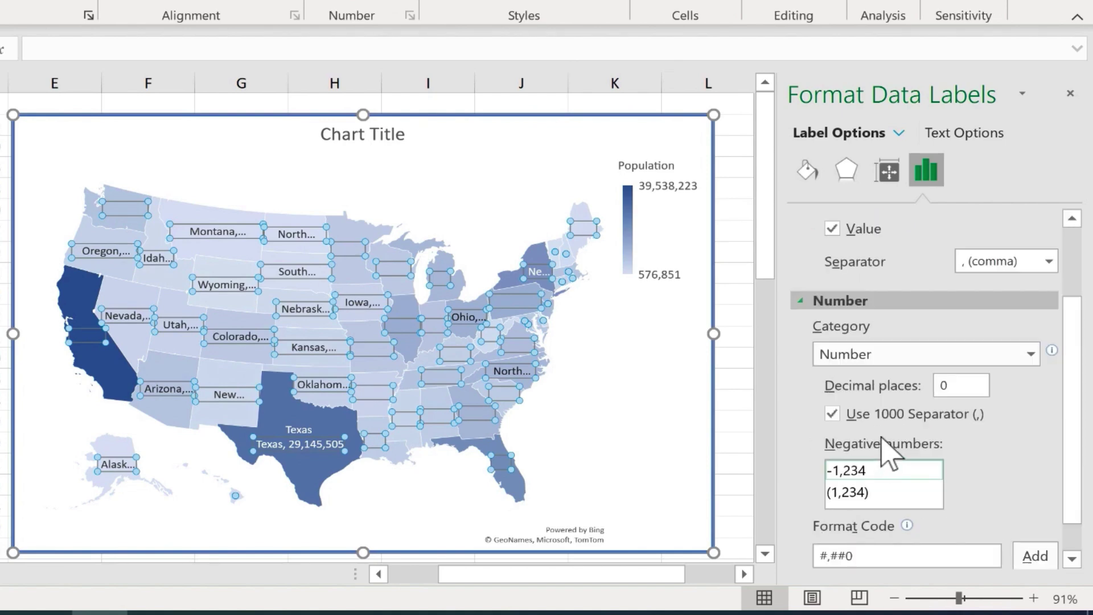
left_click(1029, 353)
key("alt+v")
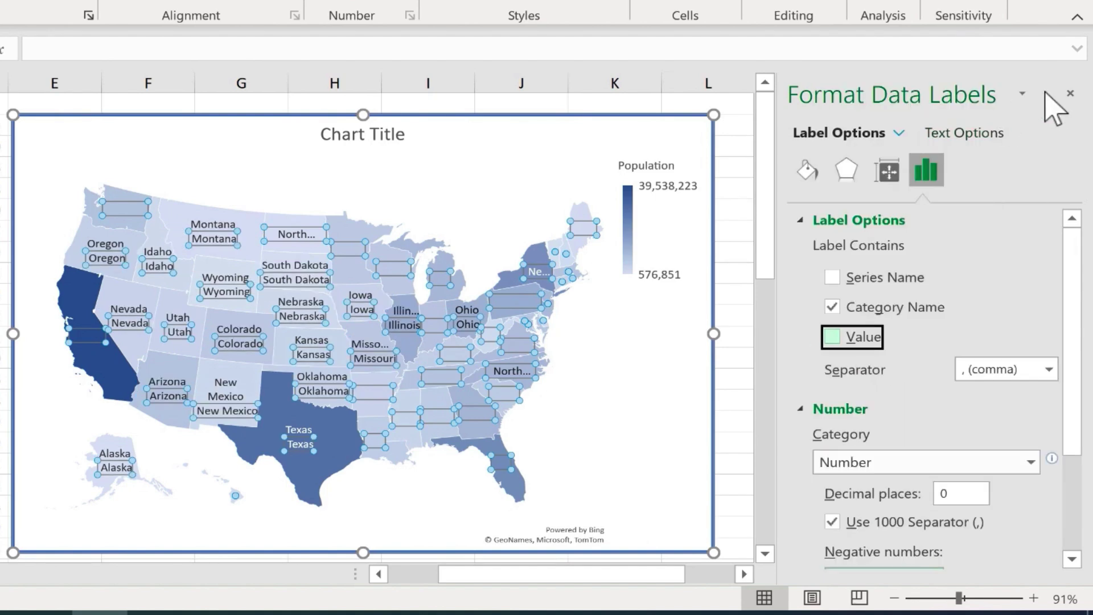
left_click(1068, 94)
left_click(865, 339)
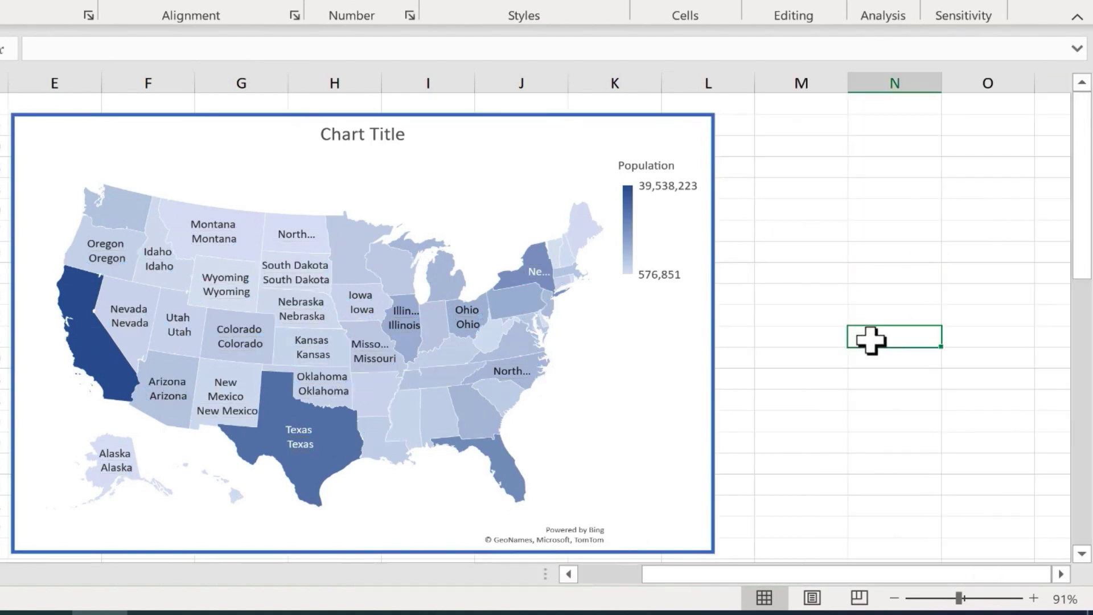
Undo the extra data labels and apply the white chart style with the legend at right
key("ctrl+z")
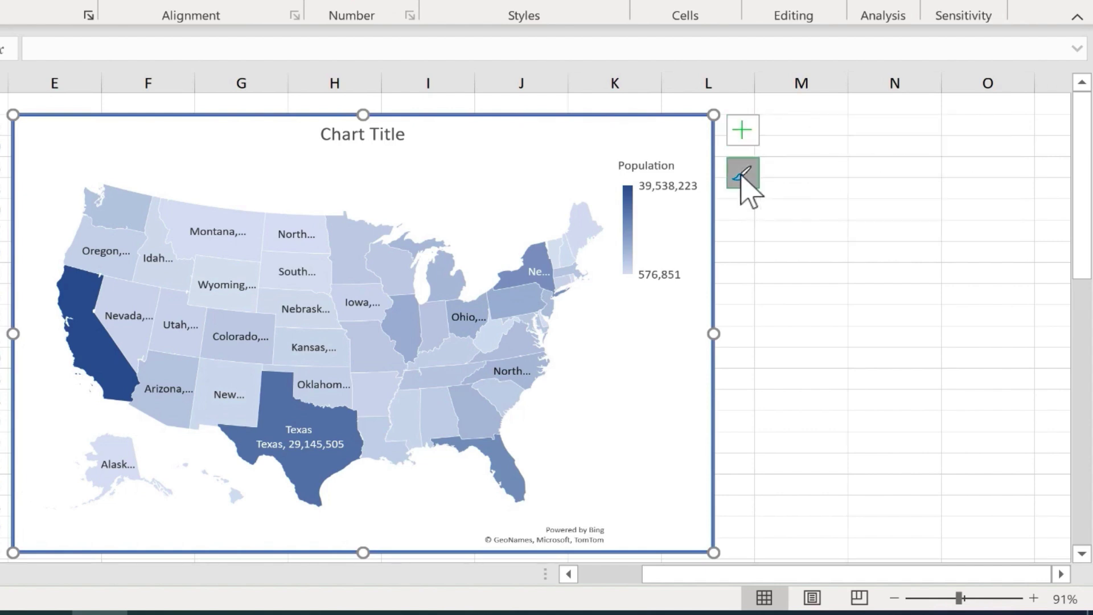
left_click(742, 181)
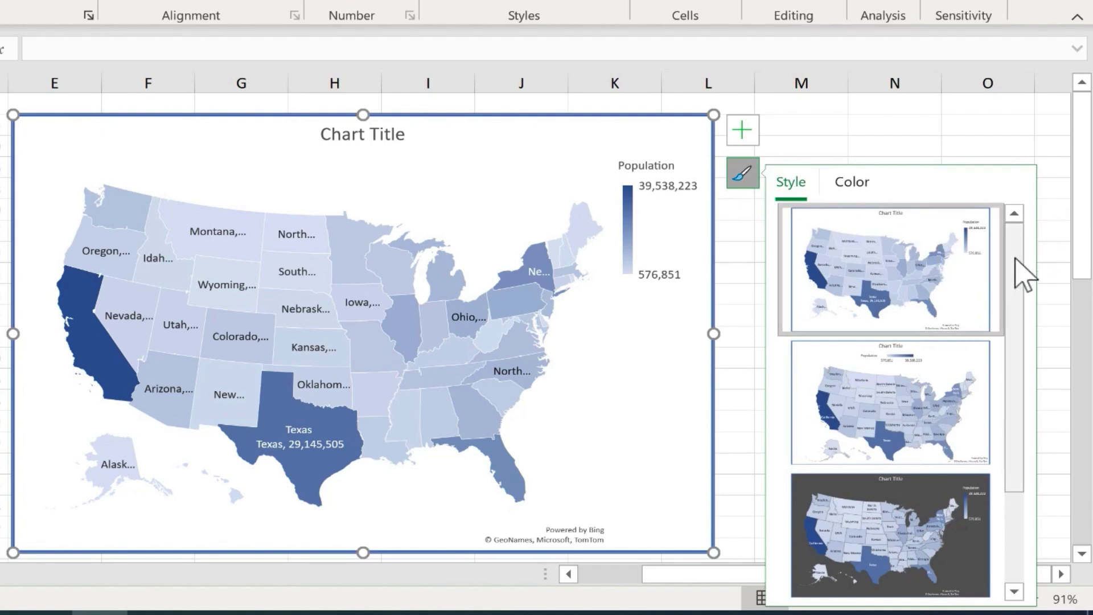
left_click_drag(1011, 259, 1024, 378)
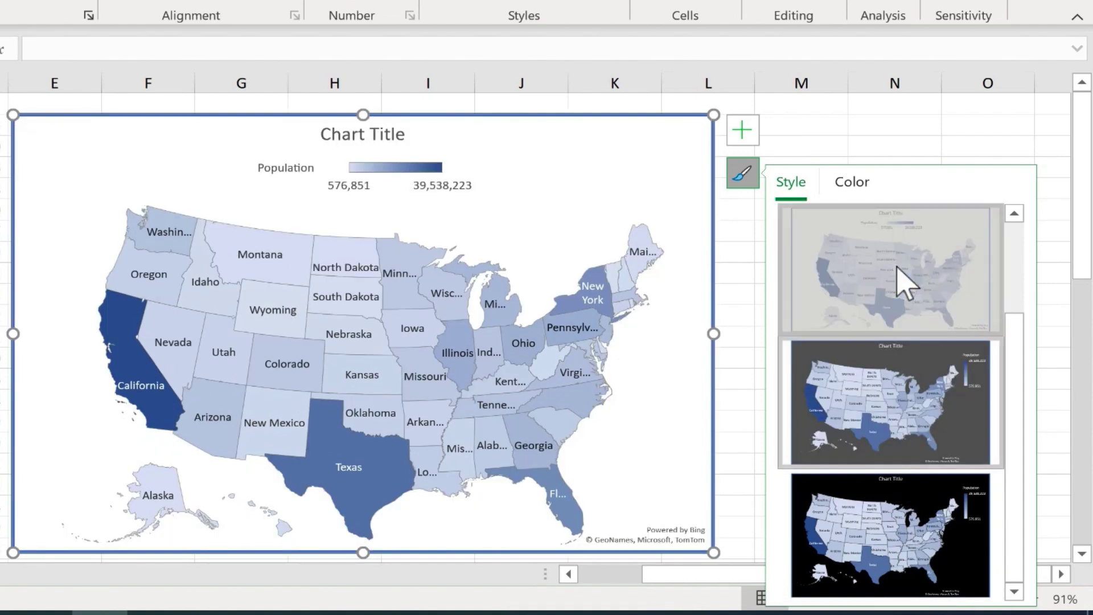
left_click(903, 276)
left_click_drag(1021, 367, 1022, 251)
left_click(975, 244)
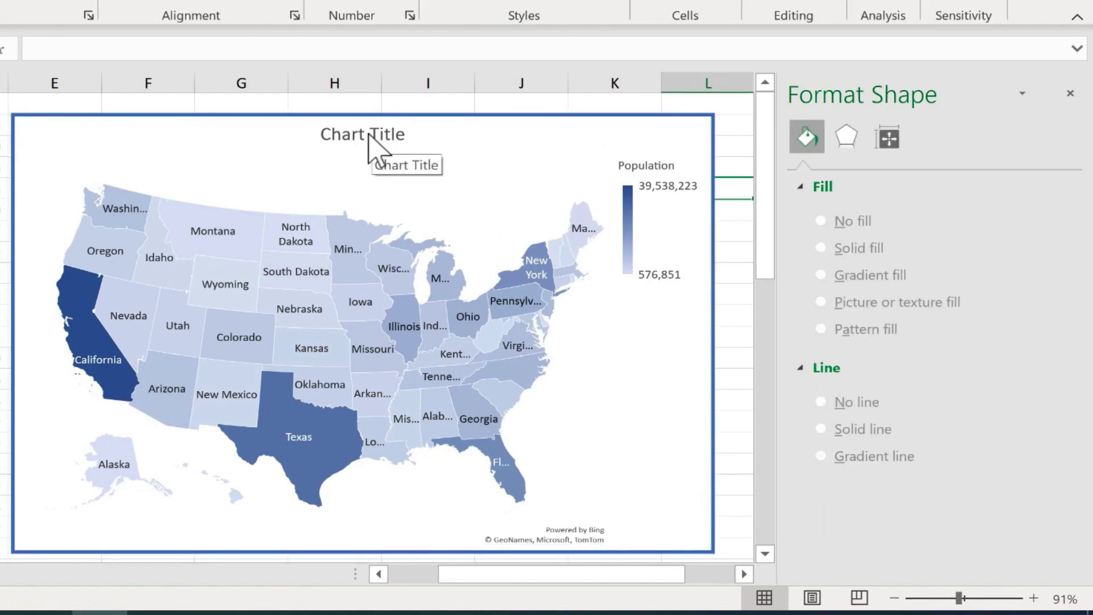
Replace the map chart's title text with 'State Populations'
left_click(370, 141)
left_click(373, 137)
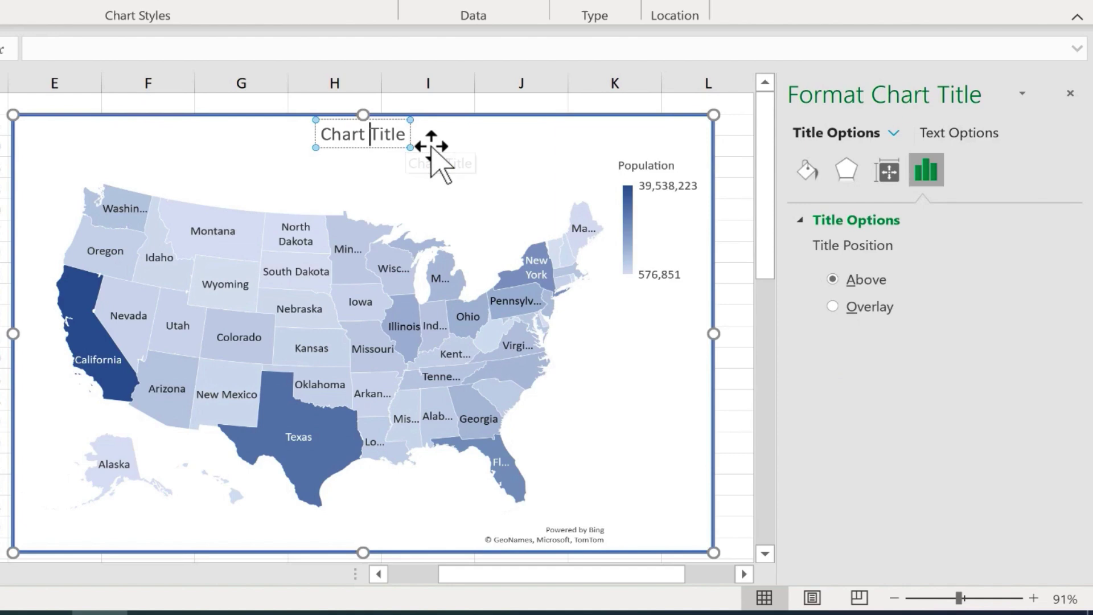
key("BackSpace")
key("BackSpace")
key("BackSpace")
key("BackSpace")
key("BackSpace")
key("BackSpace")
key("BackSpace")
key("BackSpace")
key("BackSpace")
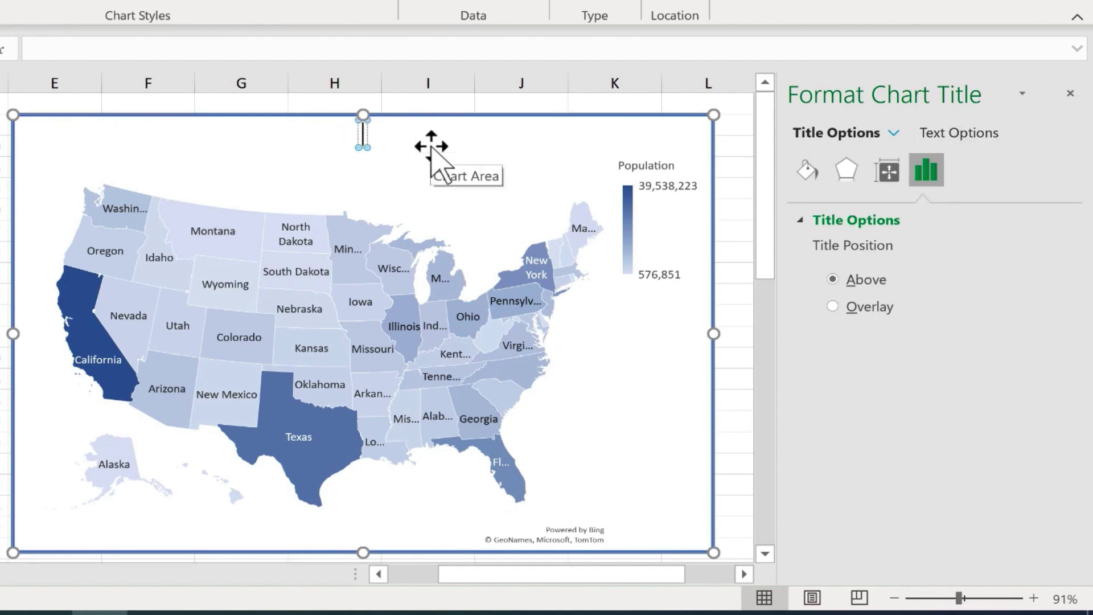
type("State Populations")
key("Escape")
key("Escape")
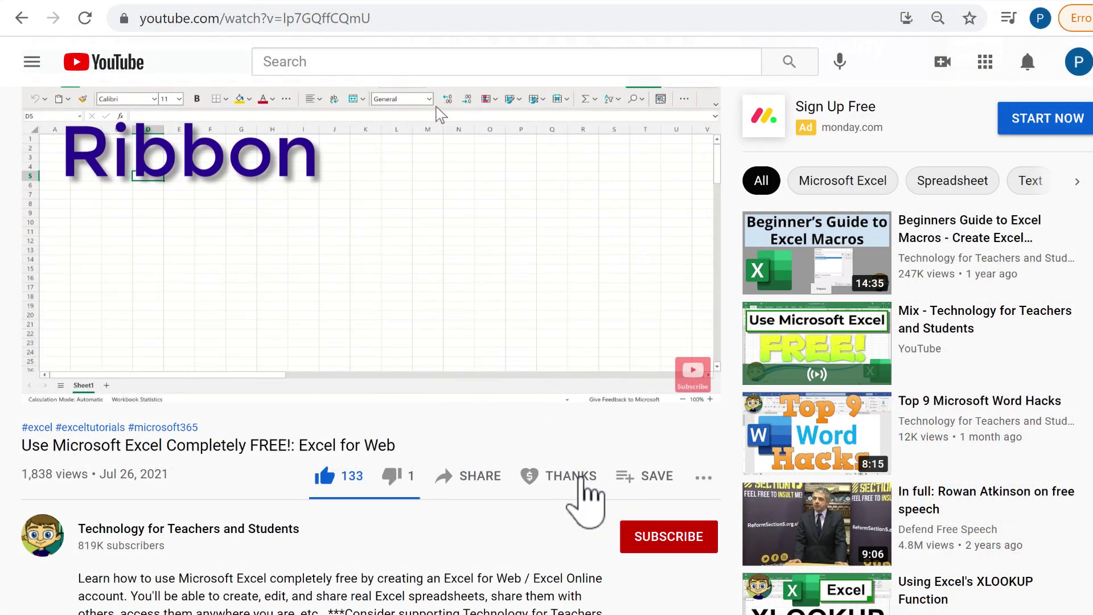
Open Super Thanks for the Technology for Teachers and Students channel below the video
left_click(581, 480)
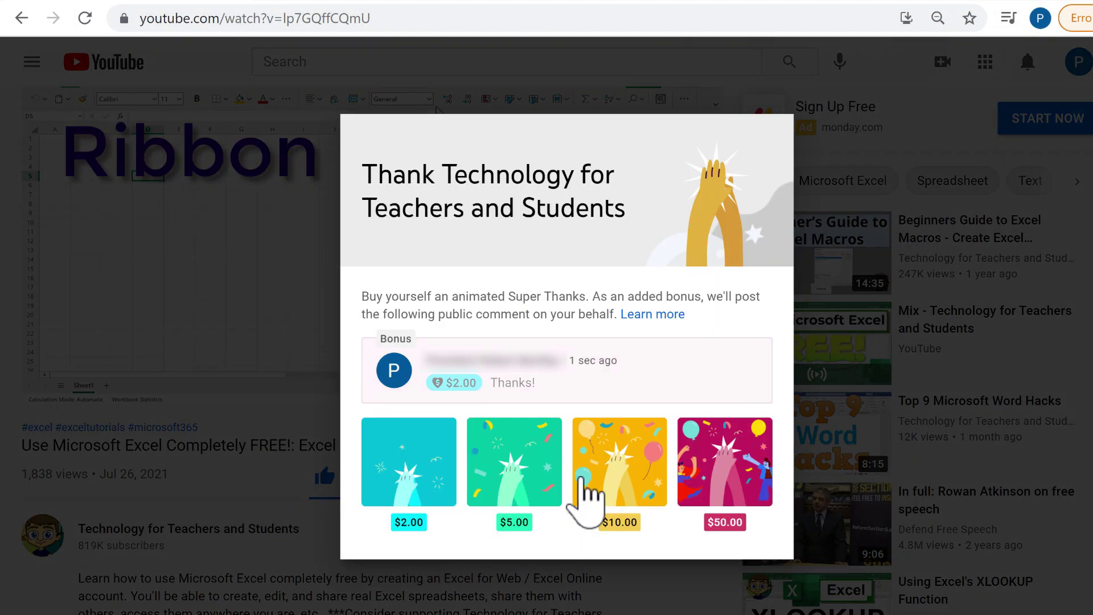